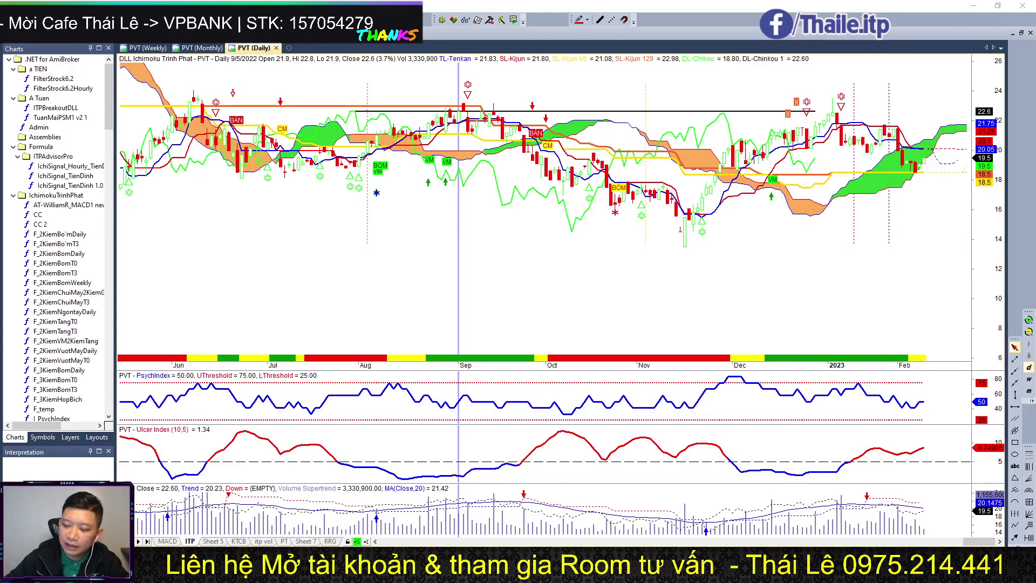
- Switch to the PowerPoint slide show and view the slide on opening a SmartOne VPS account and changing the broker ID
key("alt+Tab")
key("Right")
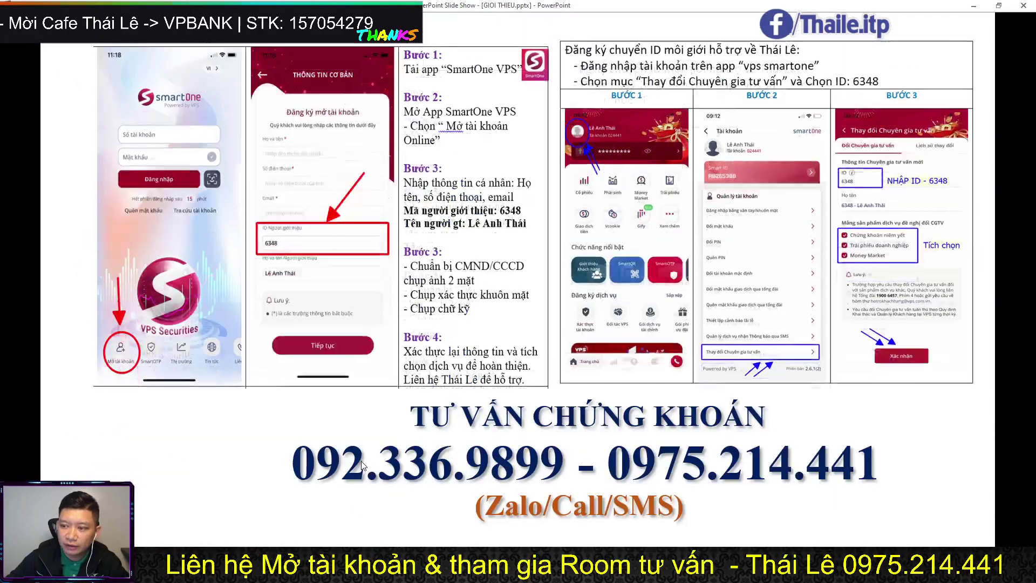
key("Right")
key("Left")
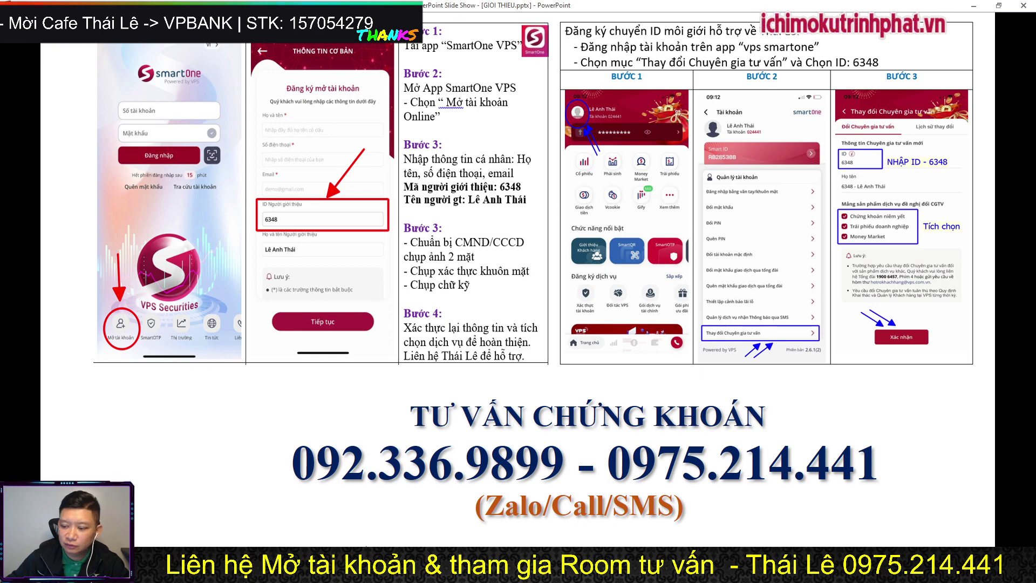
- Switch to the Zalo group chat and open the shared workbook BCKD Qui 4 2022 - 9.02.2023.xlsx
key("alt+Tab")
scroll(242, 242, "down", 3)
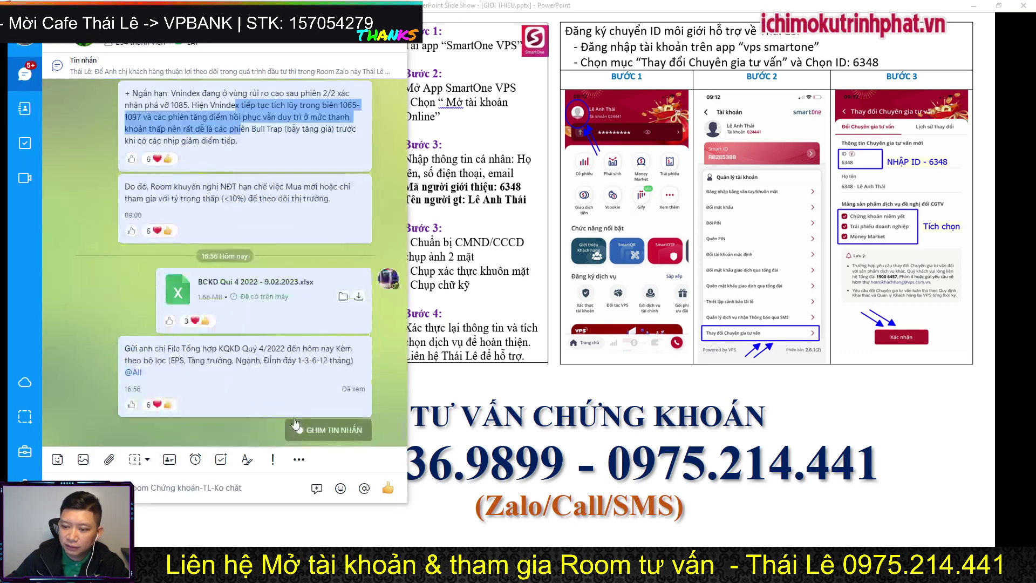
left_click_drag(242, 330, 249, 343)
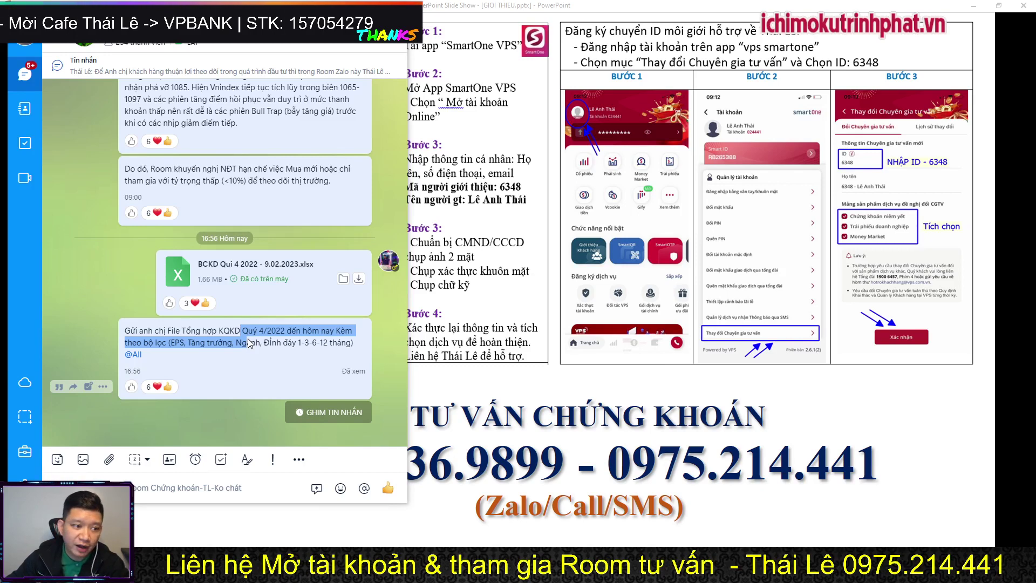
left_click(266, 277)
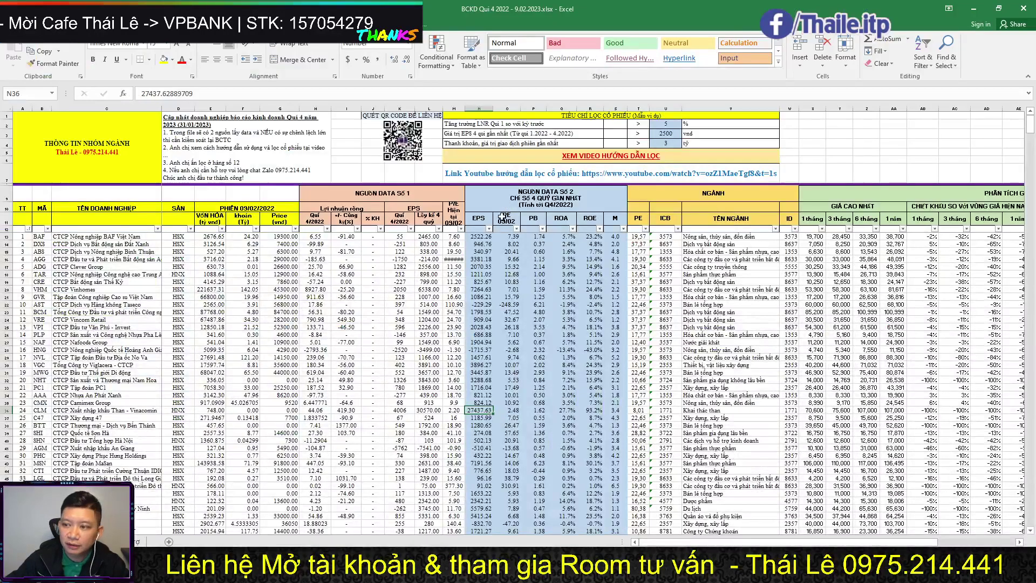
- Examine the company table in the workbook, including the EPS figures, company names and the PHIÊN 09/02/2022 session columns
left_click(473, 305)
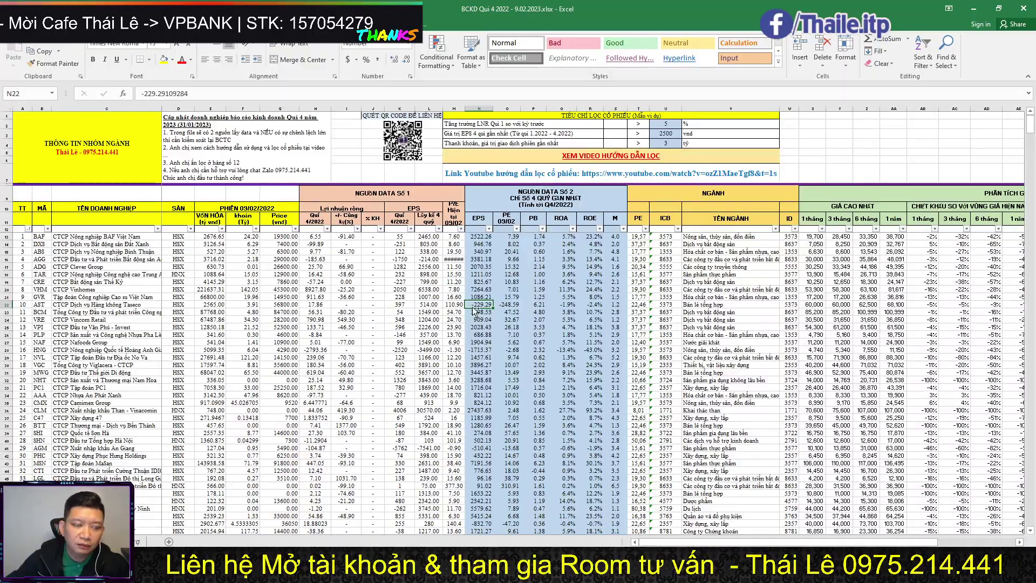
scroll(474, 305, "down", 2)
scroll(473, 306, "up", 2)
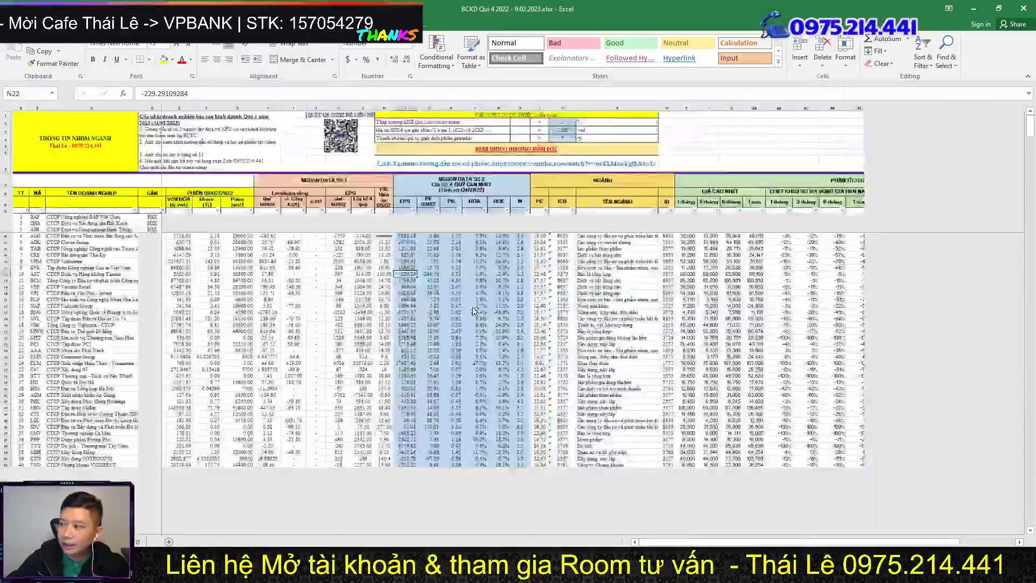
scroll(474, 308, "down", 2)
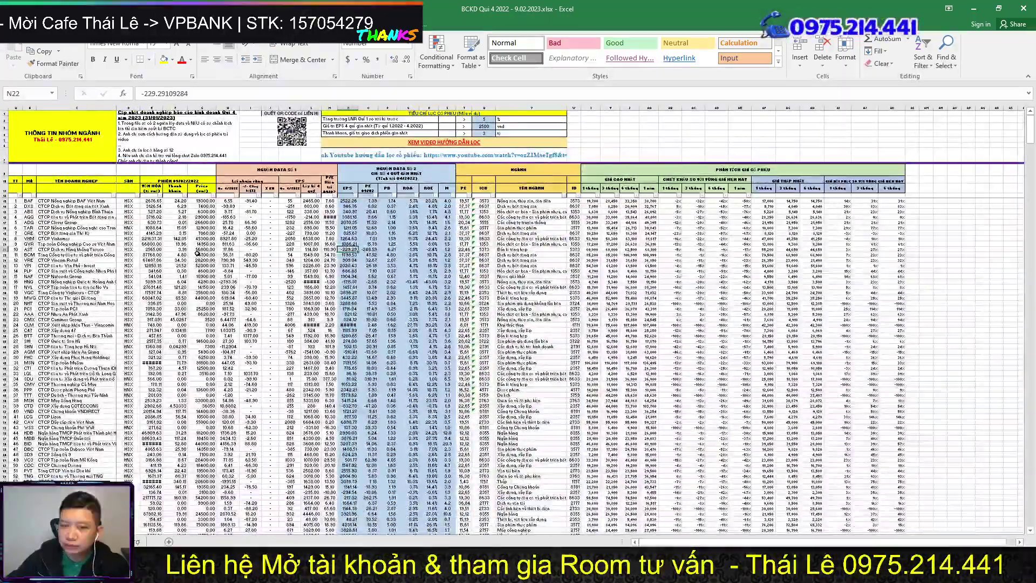
scroll(196, 252, "up", 5)
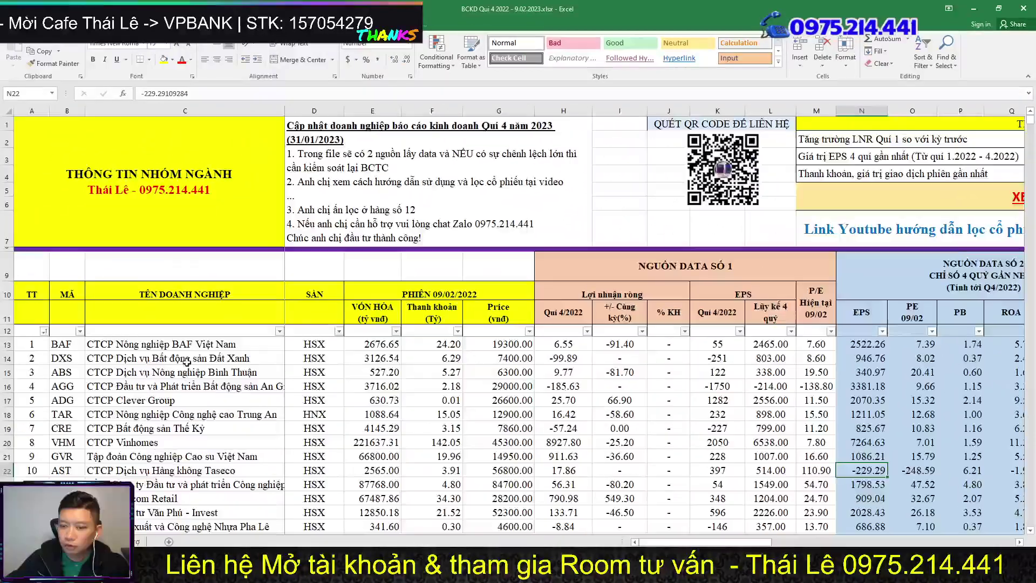
left_click(184, 374)
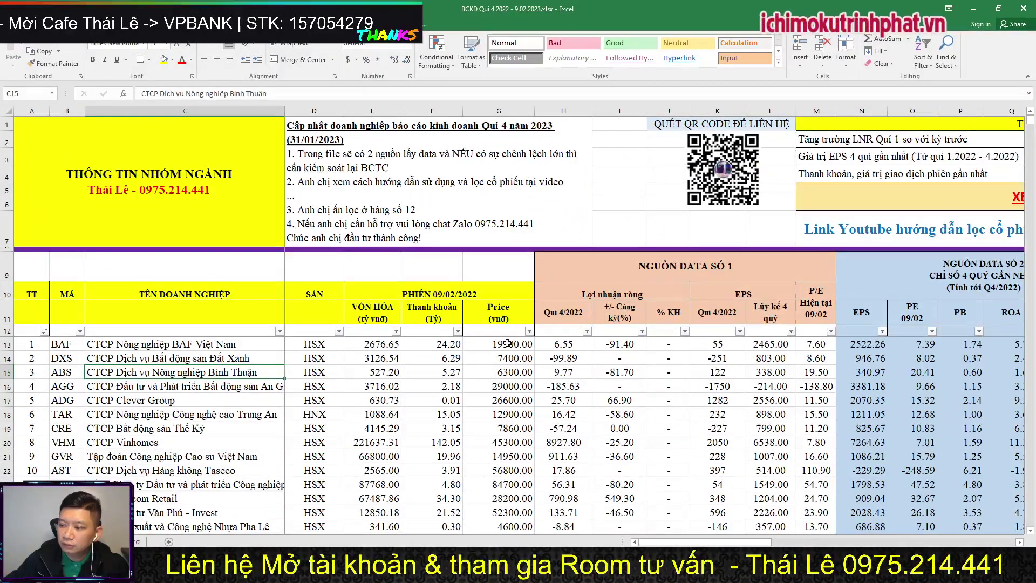
scroll(393, 371, "down", 1)
scroll(442, 361, "up", 1)
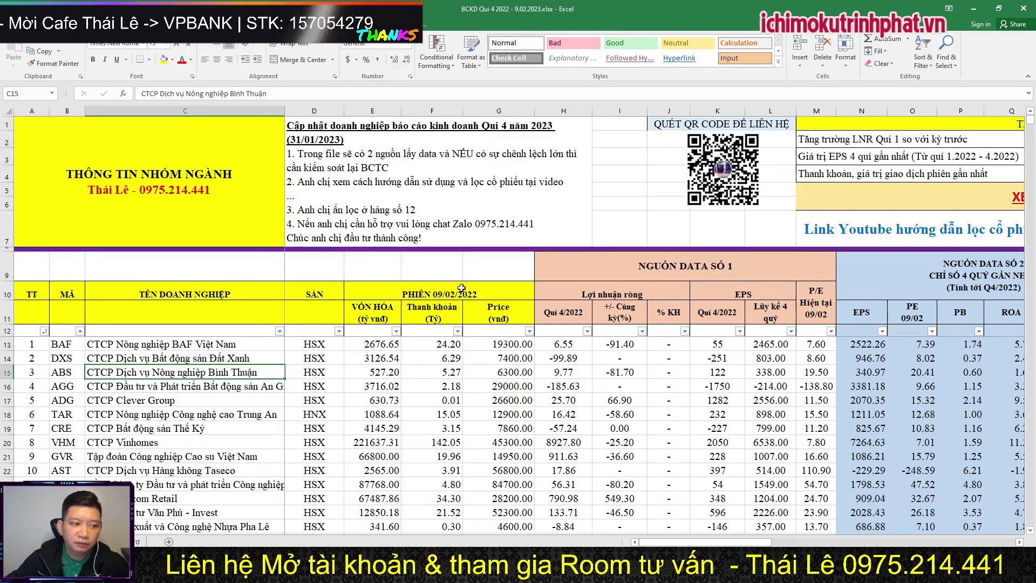
left_click(443, 296)
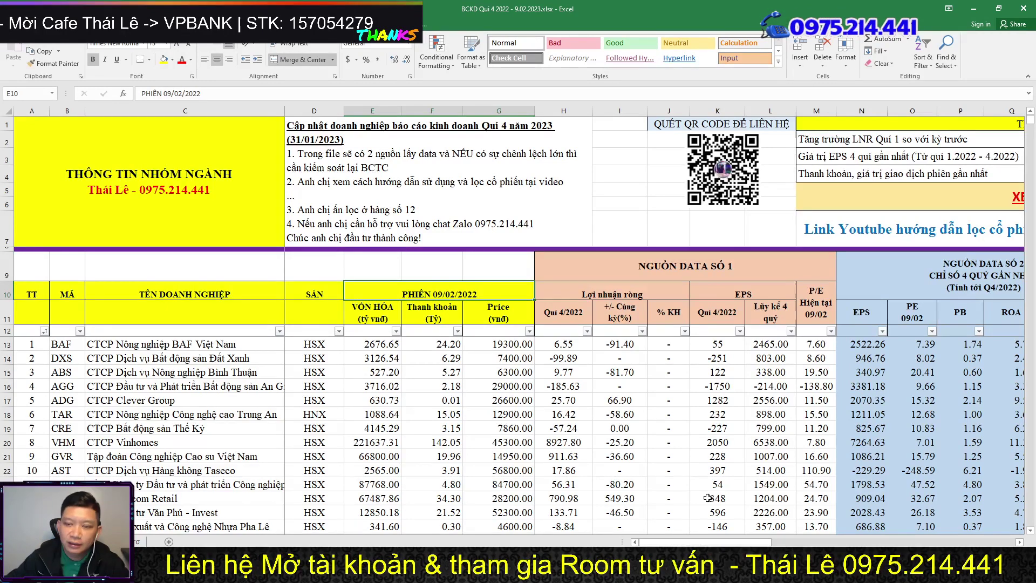
key("alt+Tab")
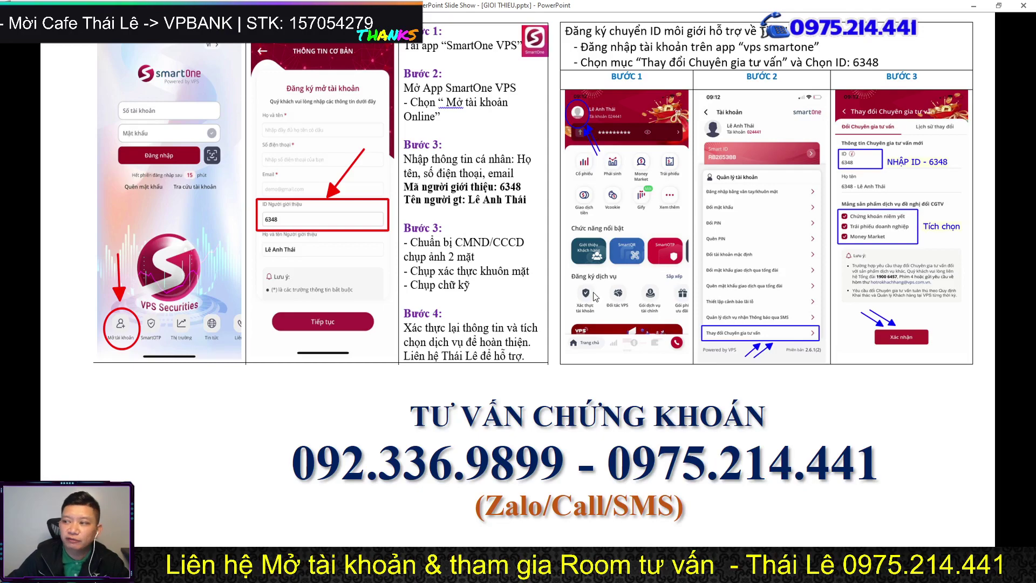
key("alt+Tab")
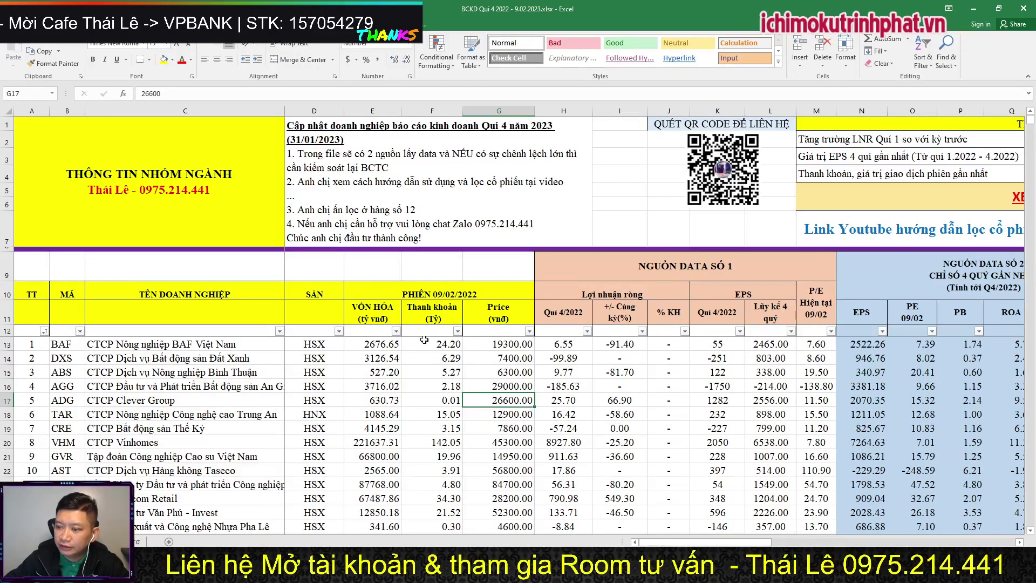
left_click(457, 330)
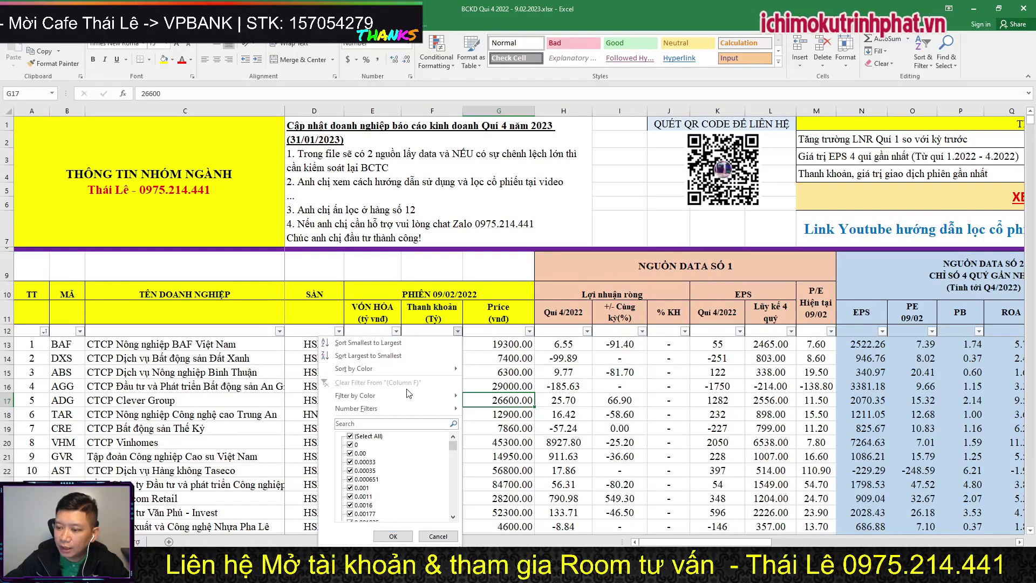
mouse_move(426, 395)
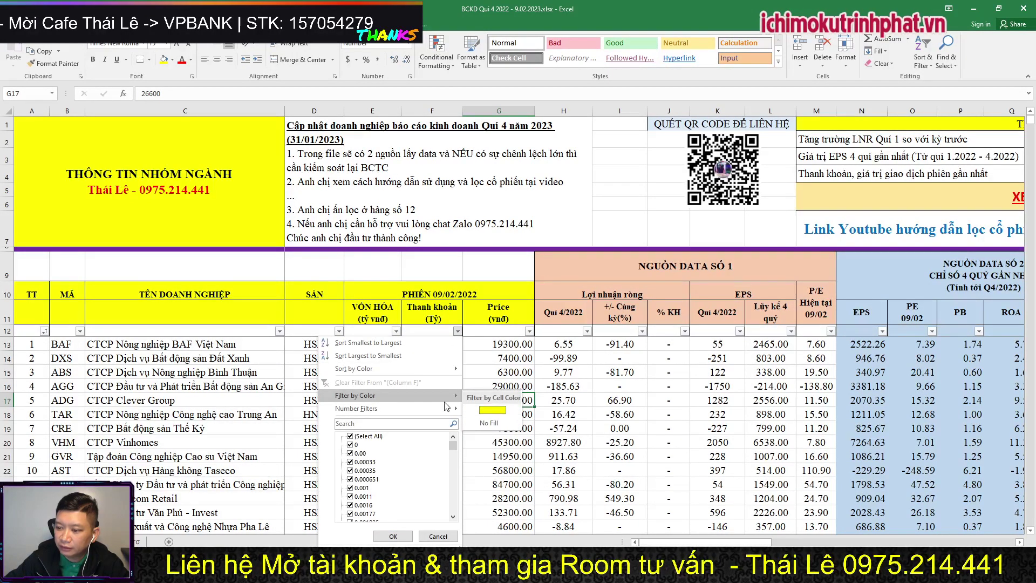
left_click(489, 408)
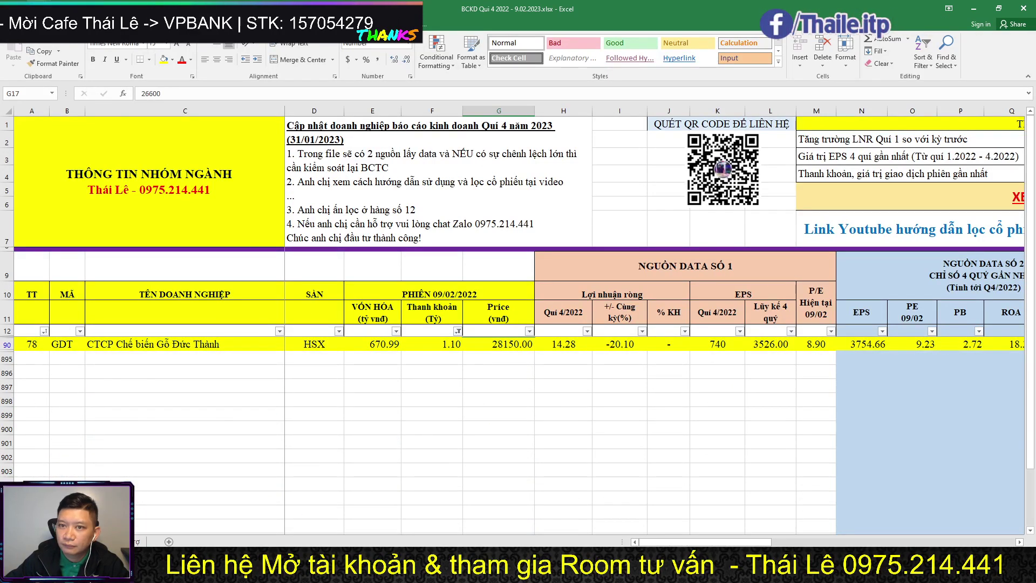
key("ctrl+z")
- Filter the Thanh khoản (Tỷ) column to show only companies with a value greater than 5
left_click(457, 331)
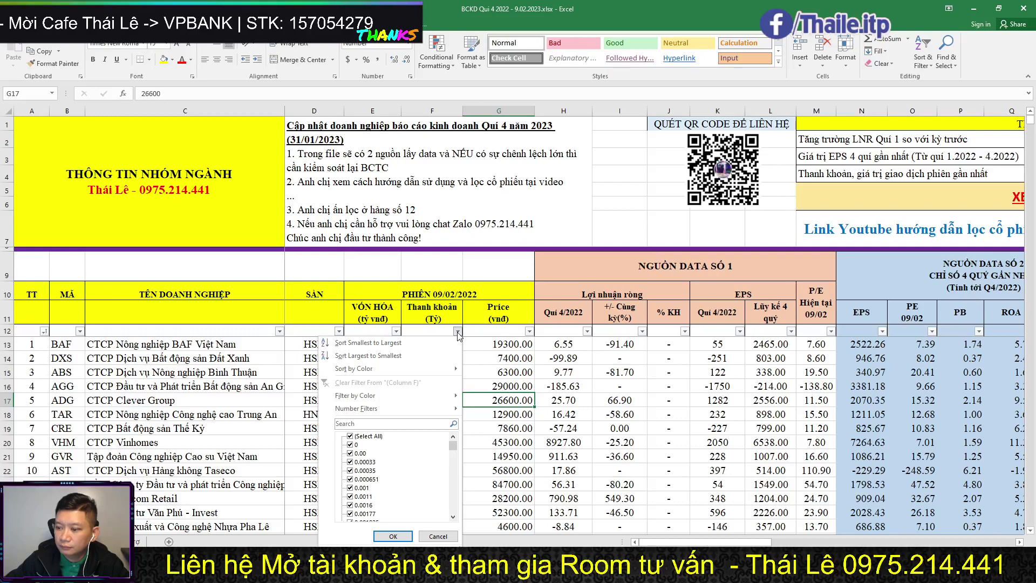
mouse_move(402, 410)
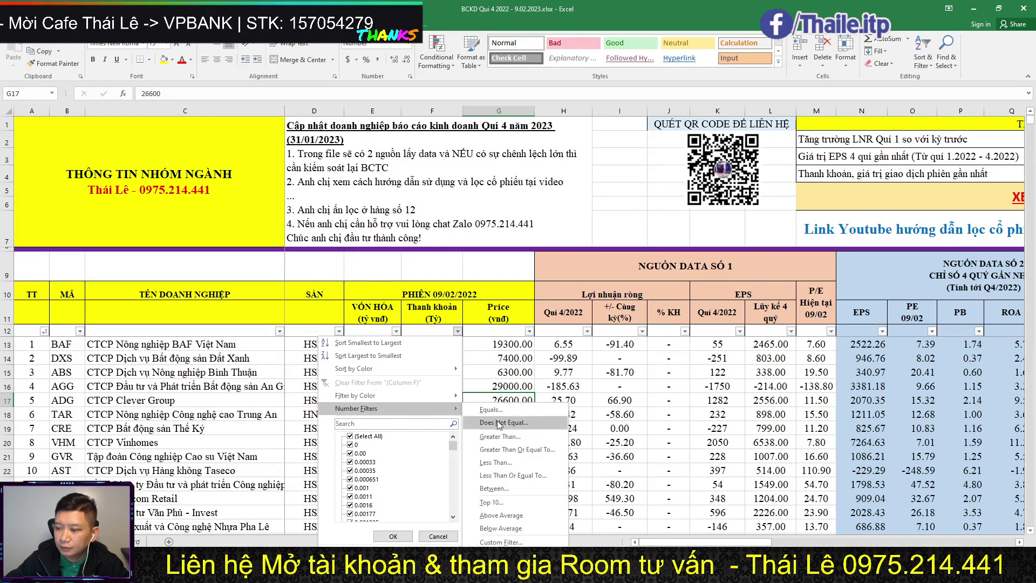
left_click(500, 436)
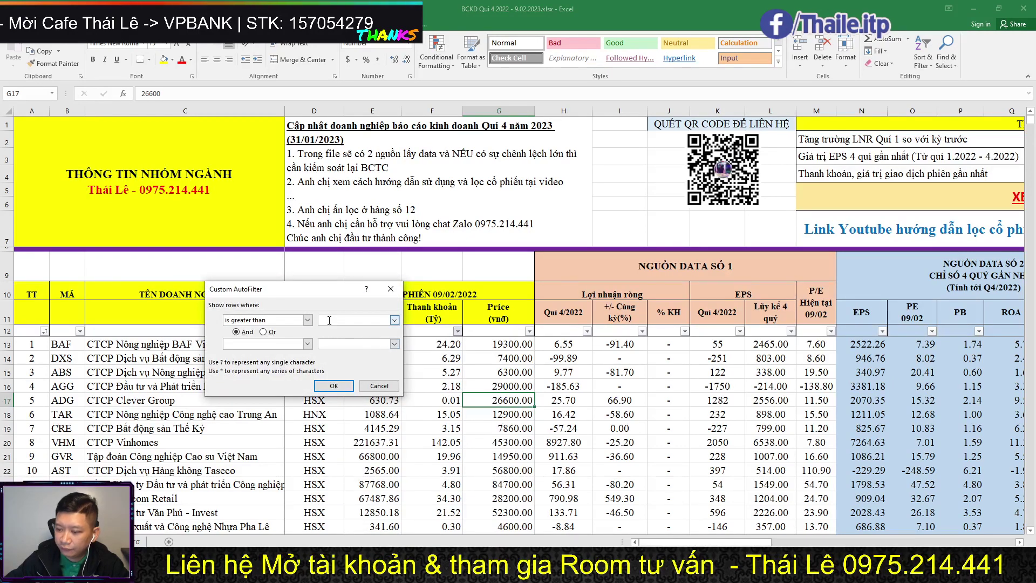
type("5")
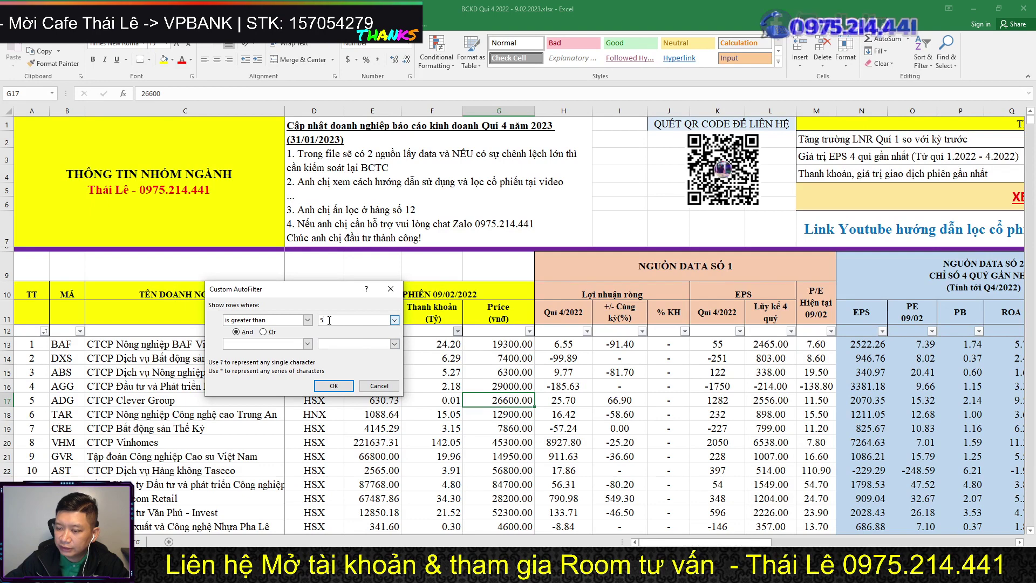
left_click(334, 386)
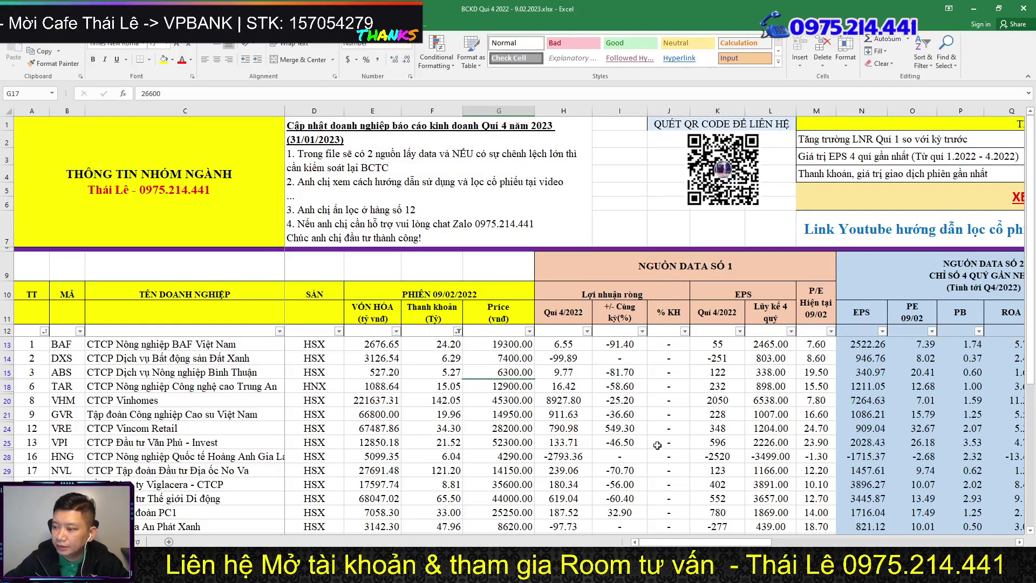
- Apply a greater-than number filter to the Lợi nhuận ròng +/- Cùng kỳ(%) column
left_click(641, 331)
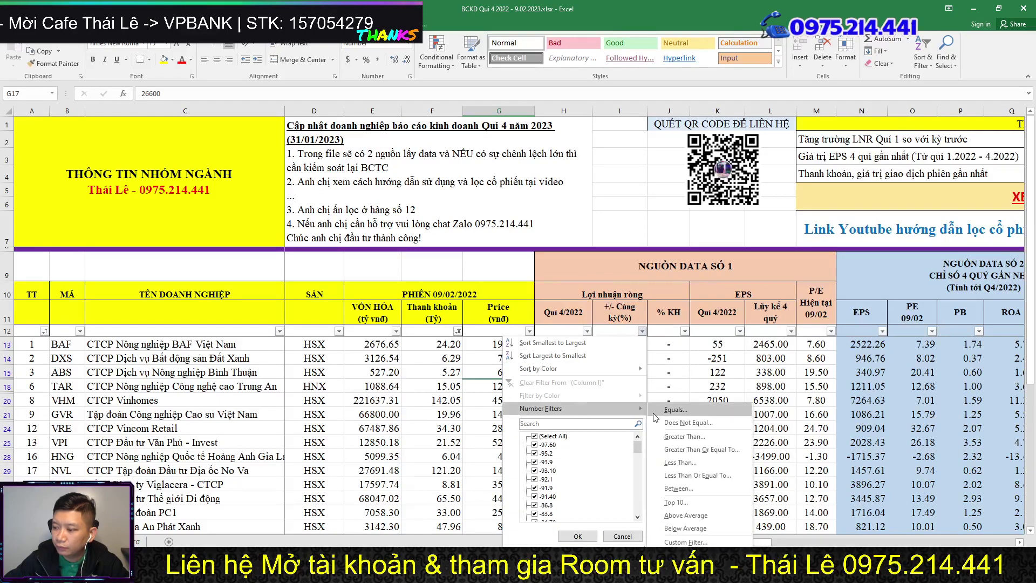
mouse_move(577, 409)
left_click(675, 436)
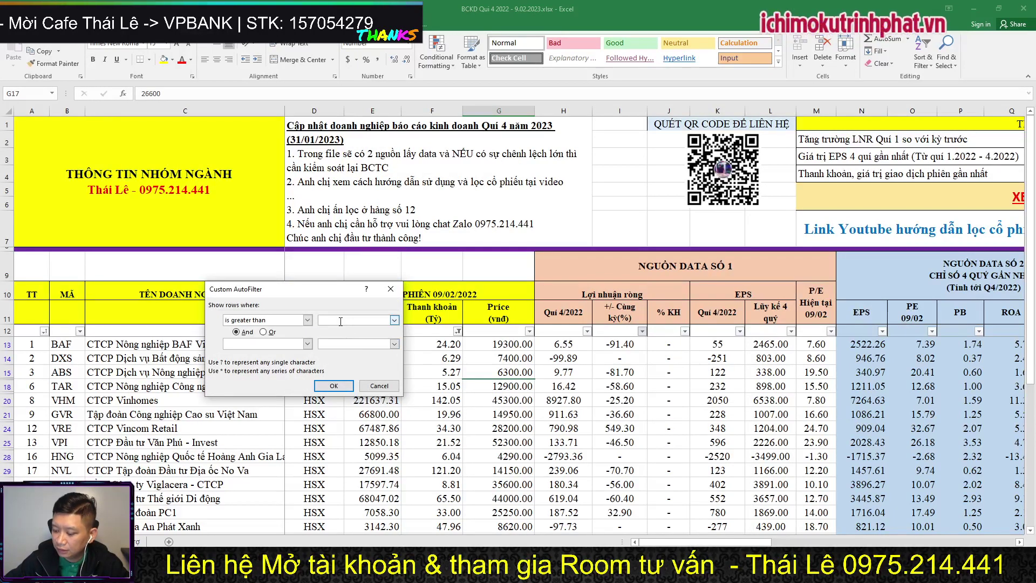
left_click(334, 385)
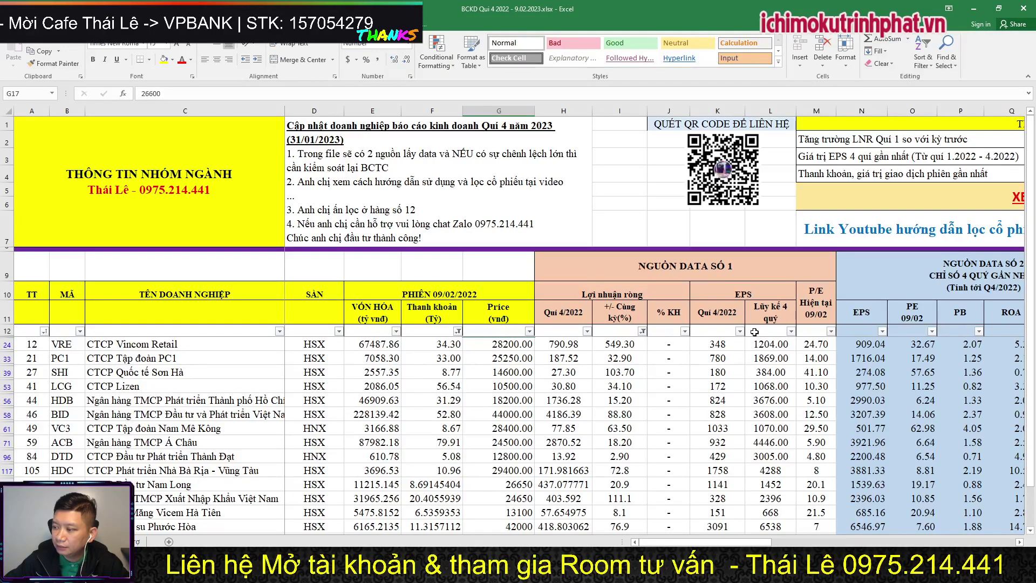
- Apply a greater-than number filter to the Lũy kế 4 quý column under EPS in NGUỒN DATA SỐ 1
left_click(791, 331)
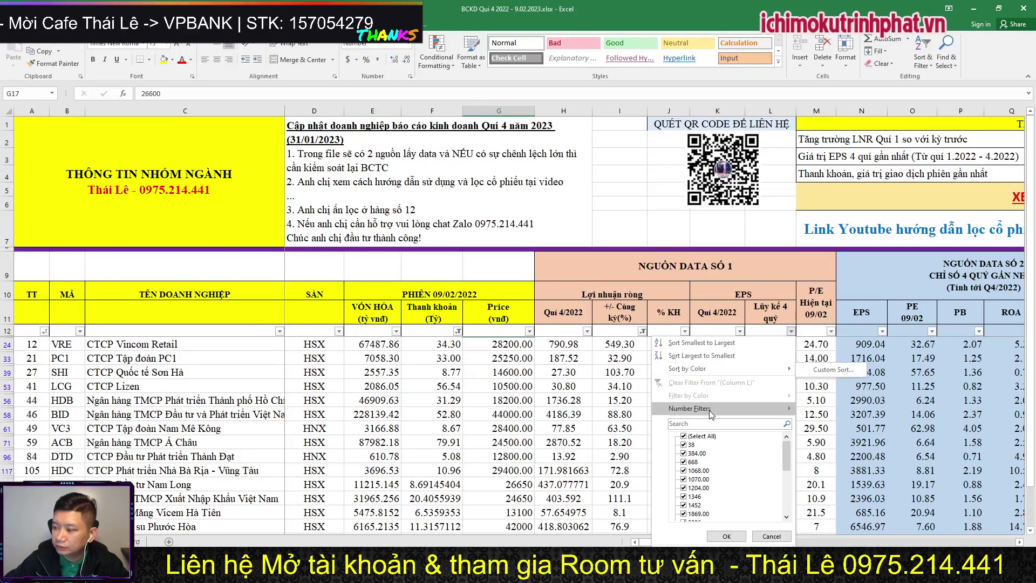
mouse_move(711, 411)
left_click(843, 449)
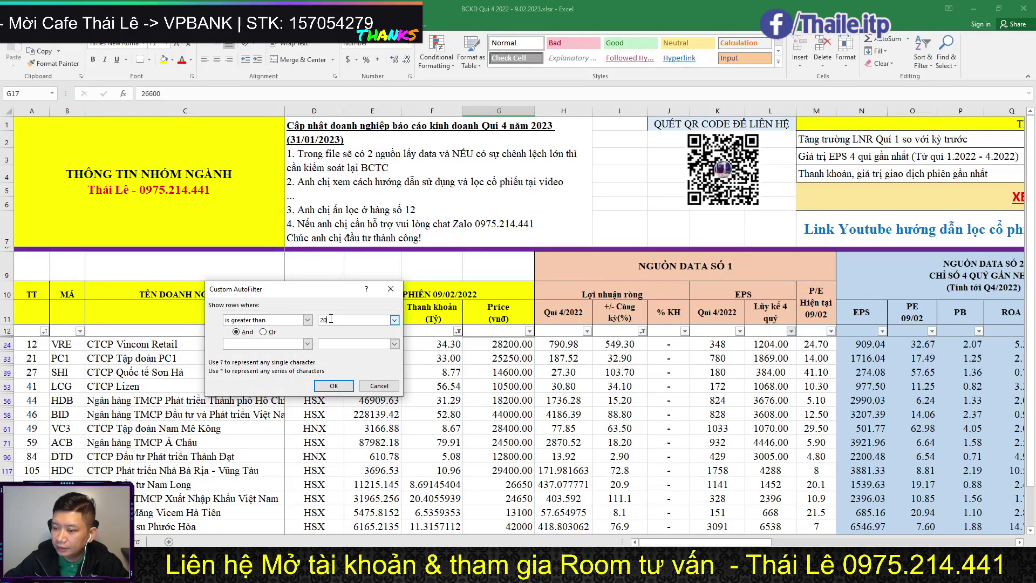
left_click(333, 385)
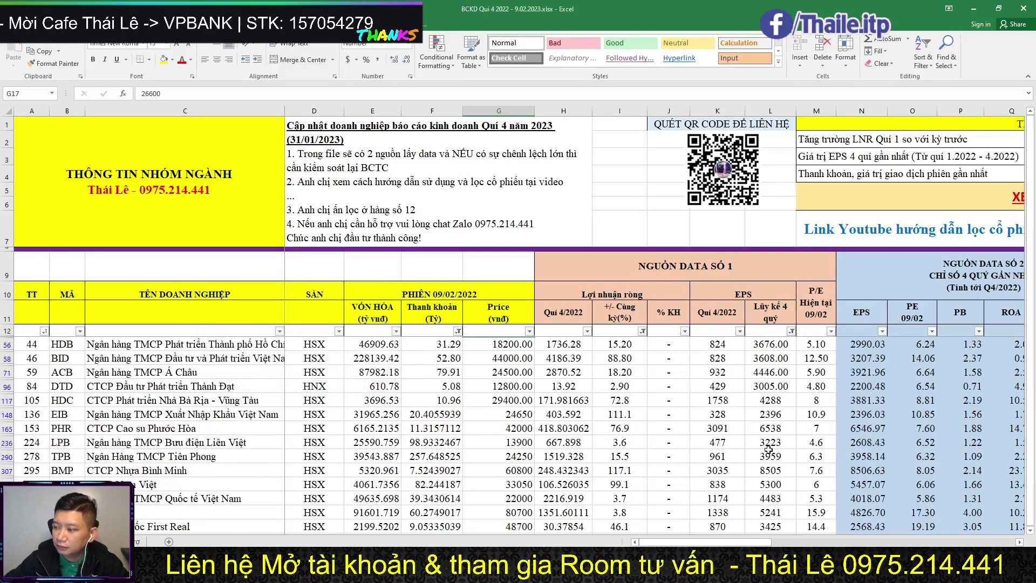
- Filter the TÊN NGÀNH column to show only companies in the Ngân hàng sector
left_click_drag(704, 546, 782, 542)
scroll(890, 396, "right", 2)
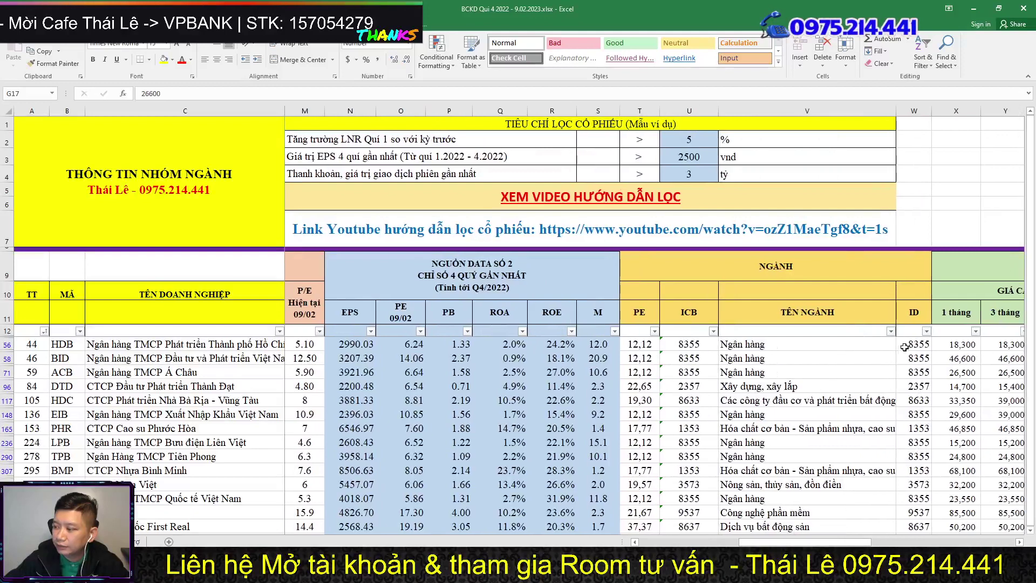
left_click(890, 331)
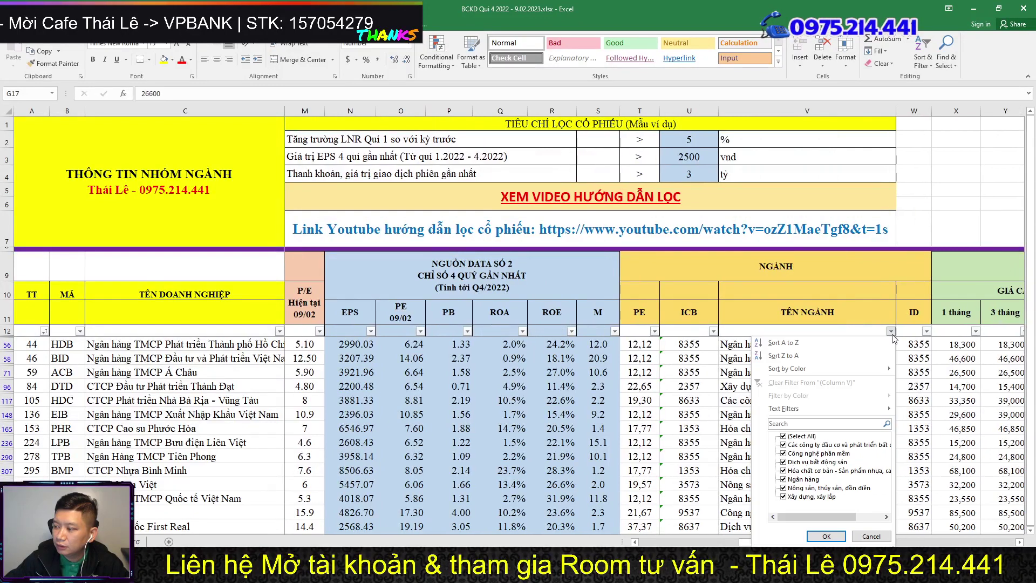
left_click(805, 437)
scroll(804, 459, "right", 3)
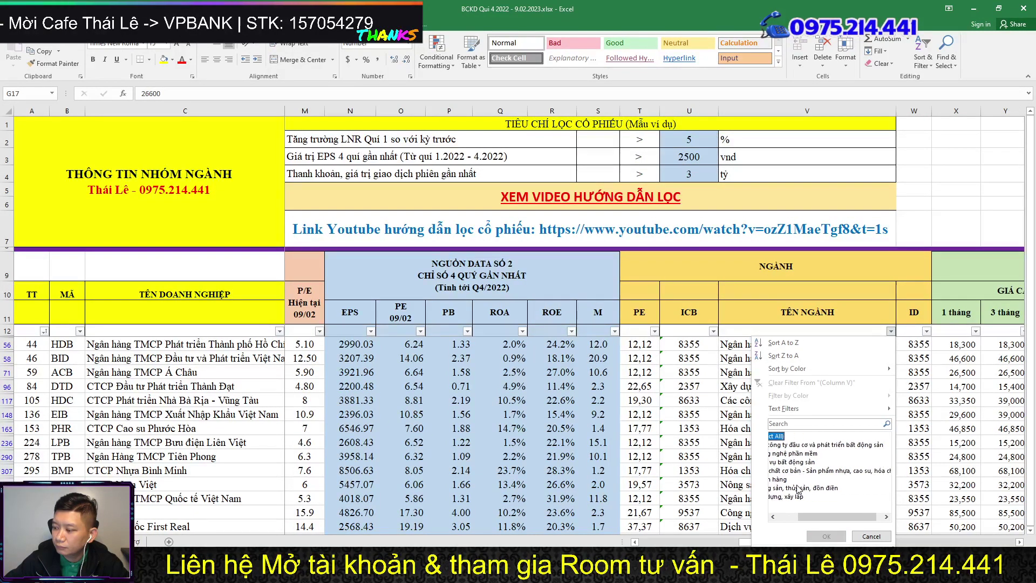
left_click(790, 479)
scroll(805, 516, "left", 3)
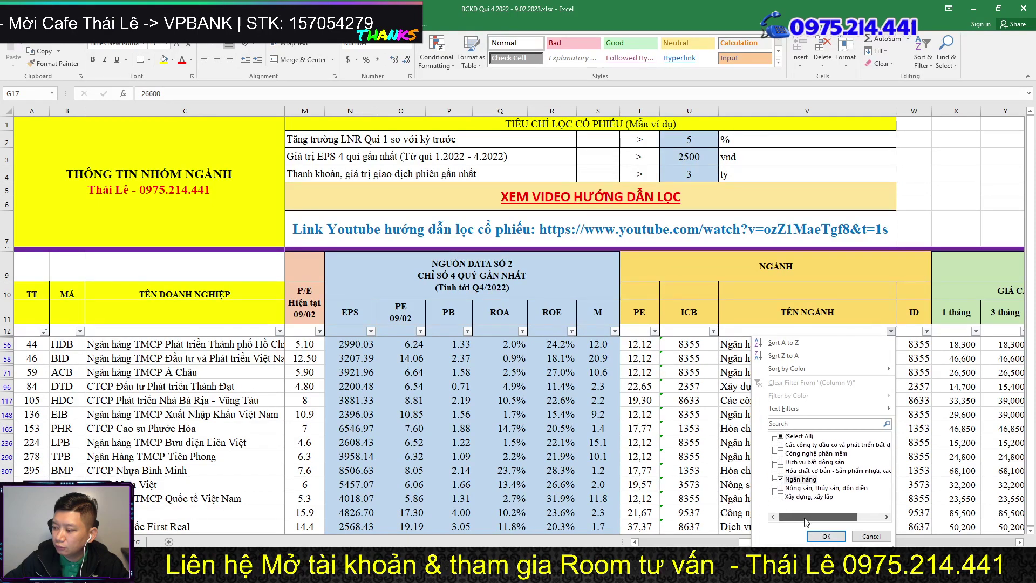
left_click(819, 536)
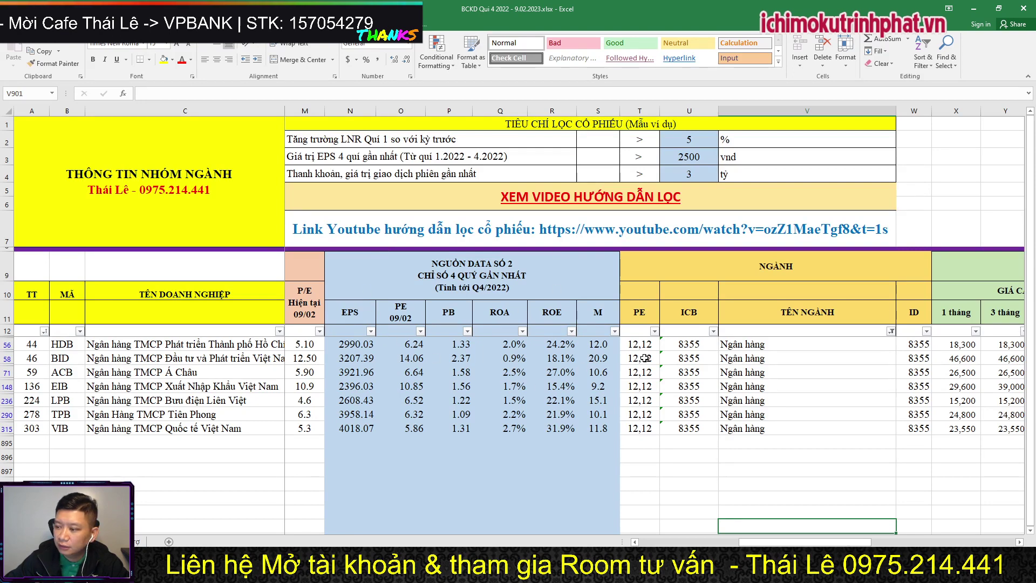
left_click(890, 331)
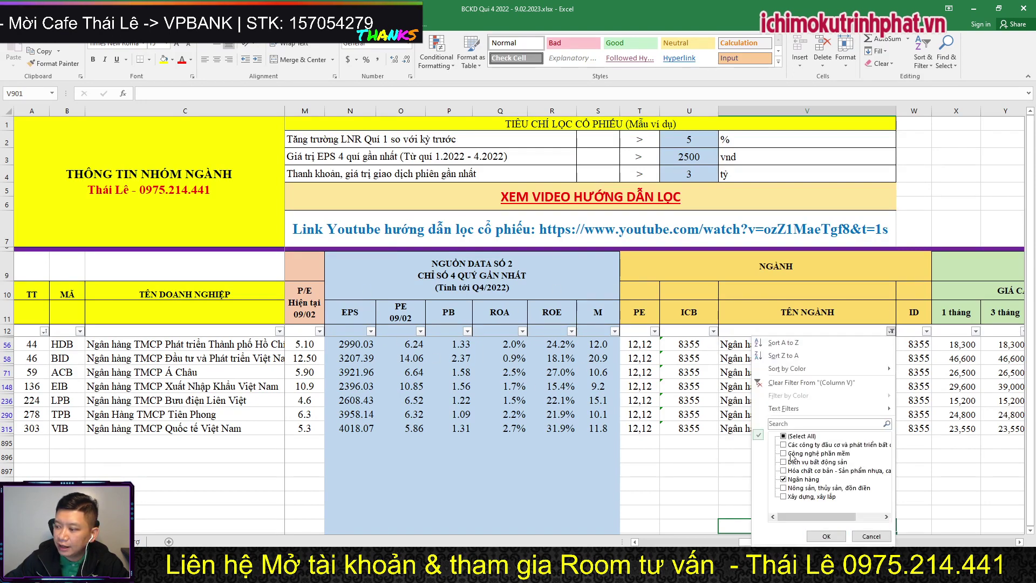
left_click(826, 536)
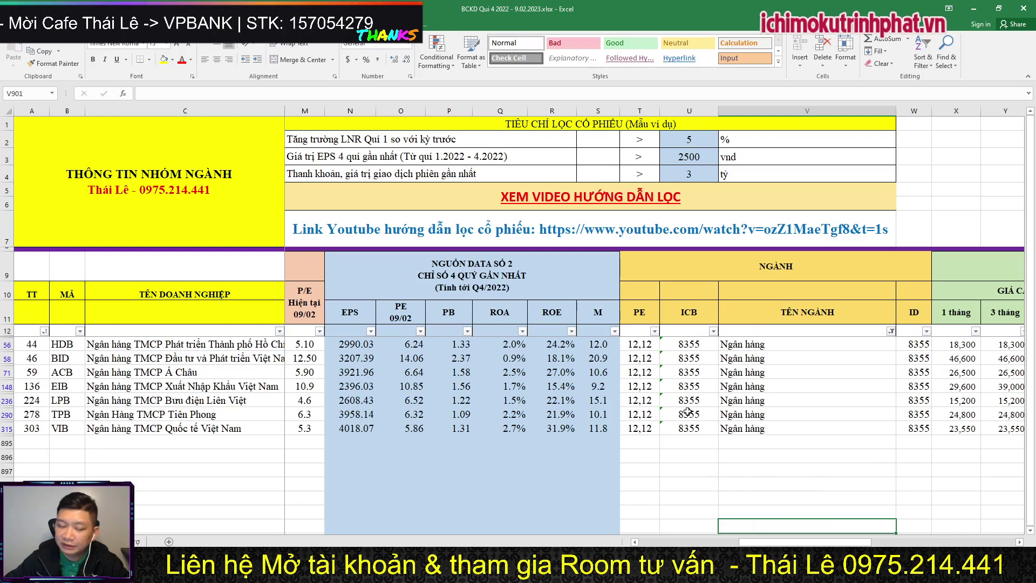
- Examine the filtered banks' tickers and price discounts, and compare their current P/E values as of 09/02
left_click(630, 456)
left_click_drag(763, 542, 752, 543)
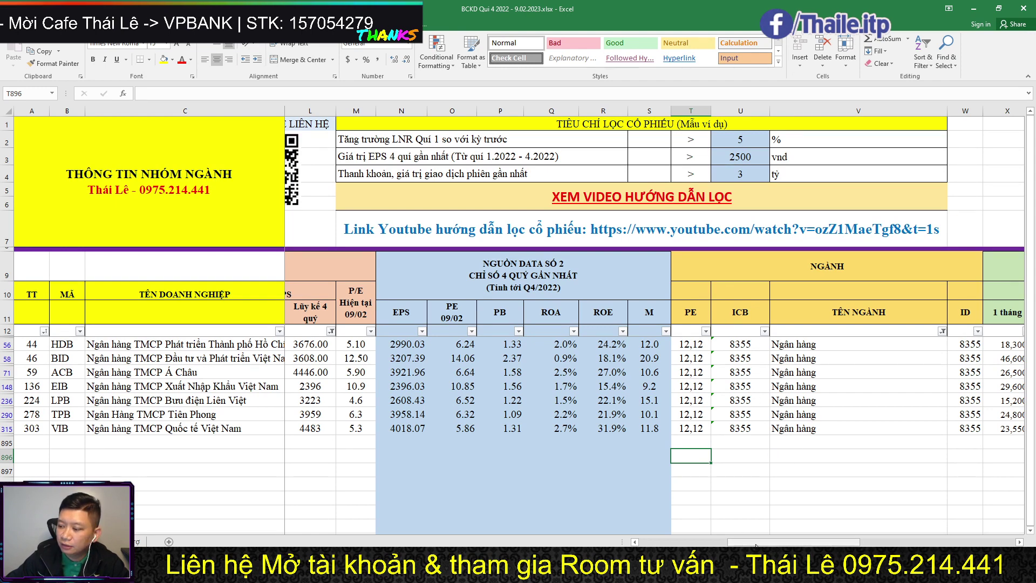
left_click_drag(762, 542, 872, 542)
left_click_drag(69, 344, 62, 429)
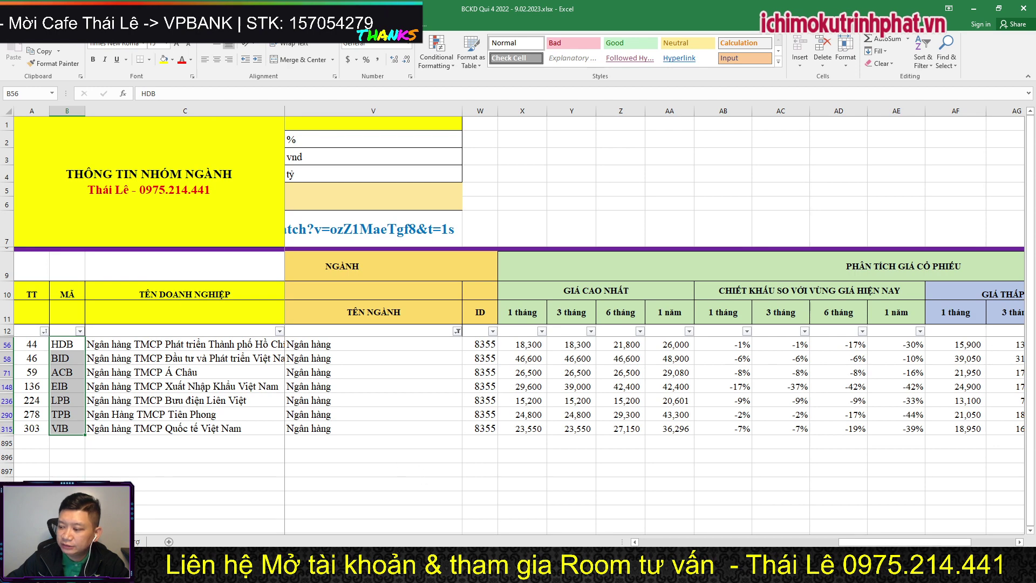
left_click_drag(869, 546, 714, 543)
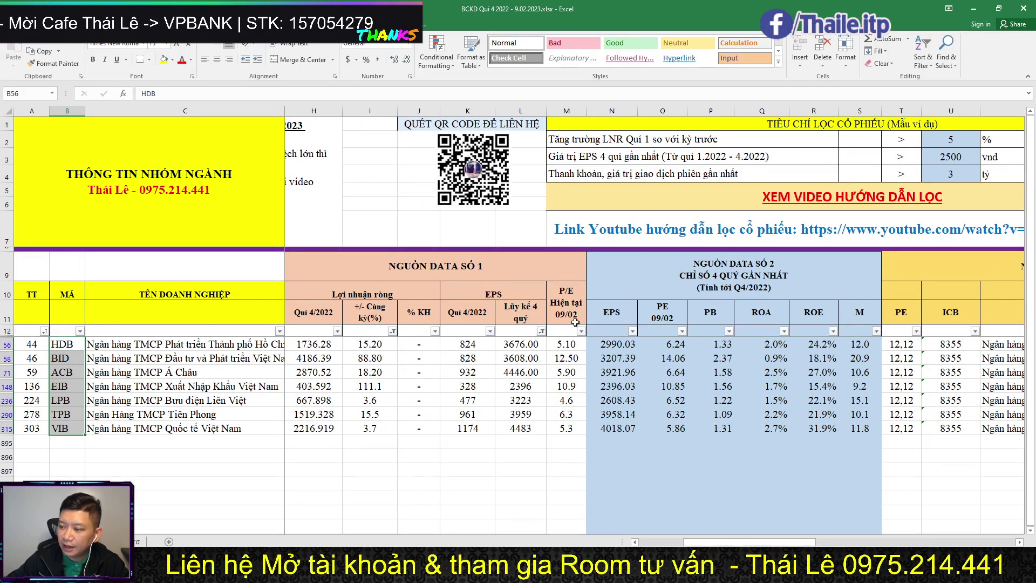
left_click_drag(571, 344, 562, 427)
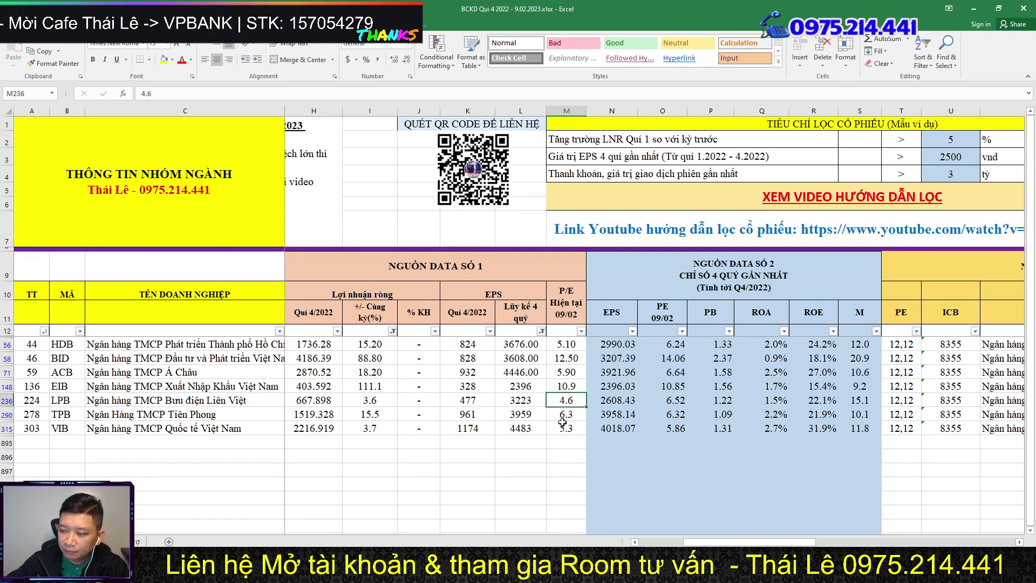
left_click(561, 344)
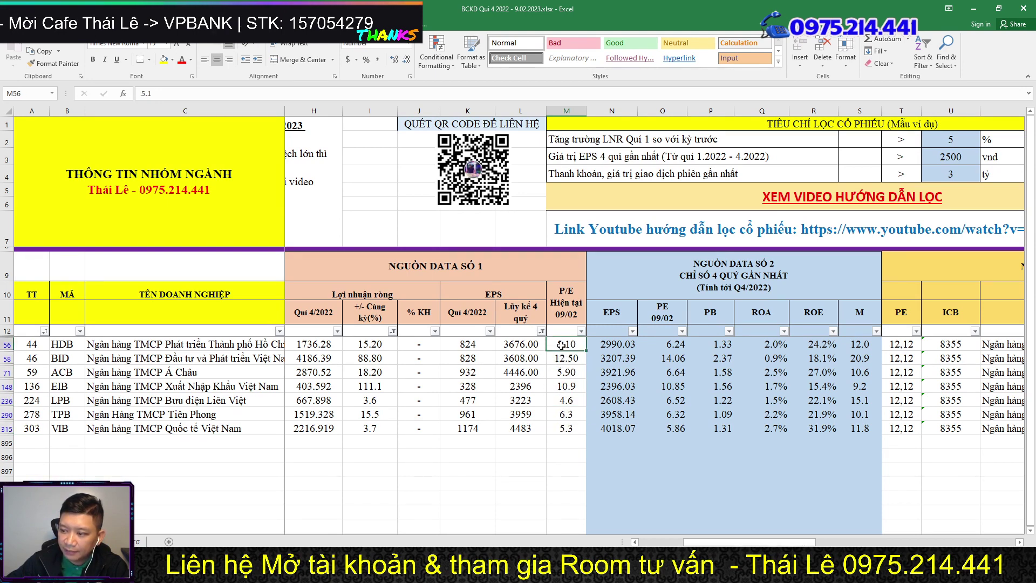
left_click(566, 416)
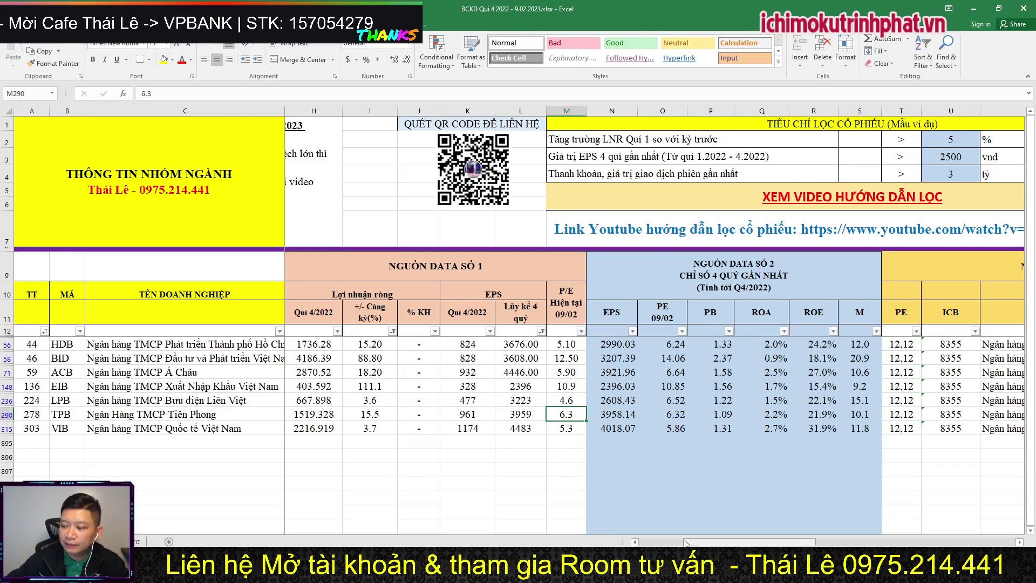
- Highlight the entire TPB row in yellow and check its 1-year price discount and 6-month price recovery
left_click_drag(692, 542, 857, 543)
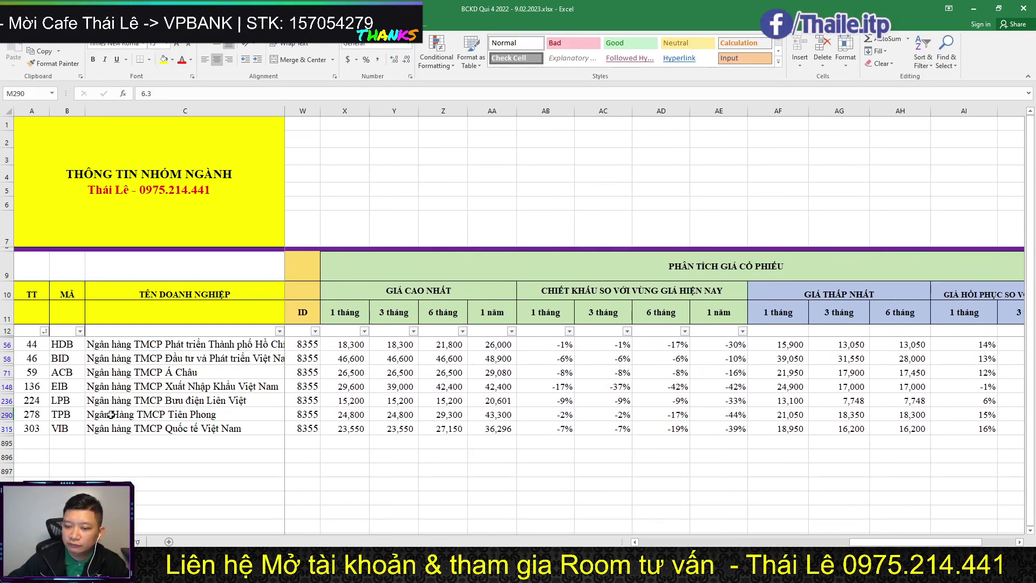
left_click(7, 415)
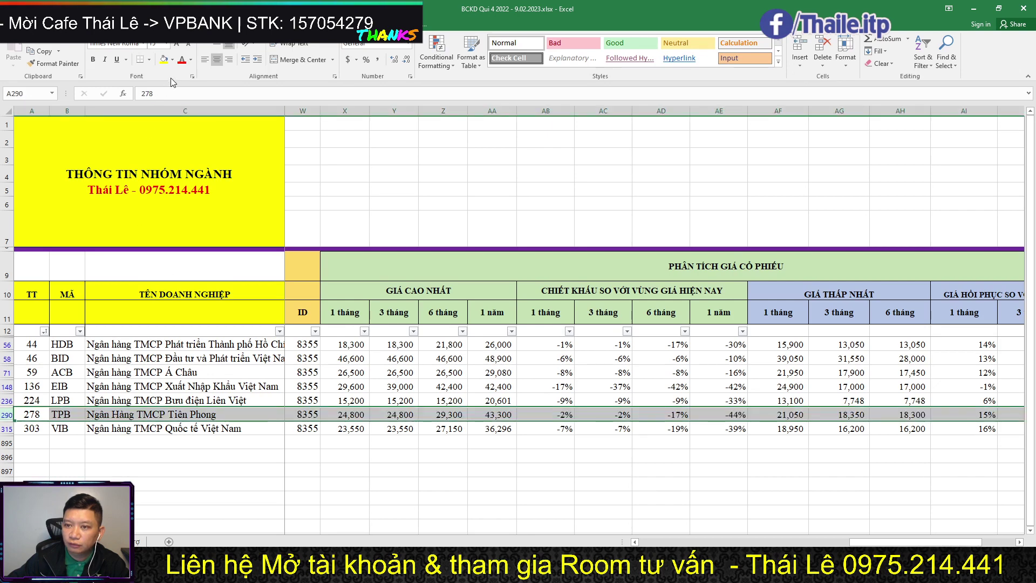
left_click(163, 59)
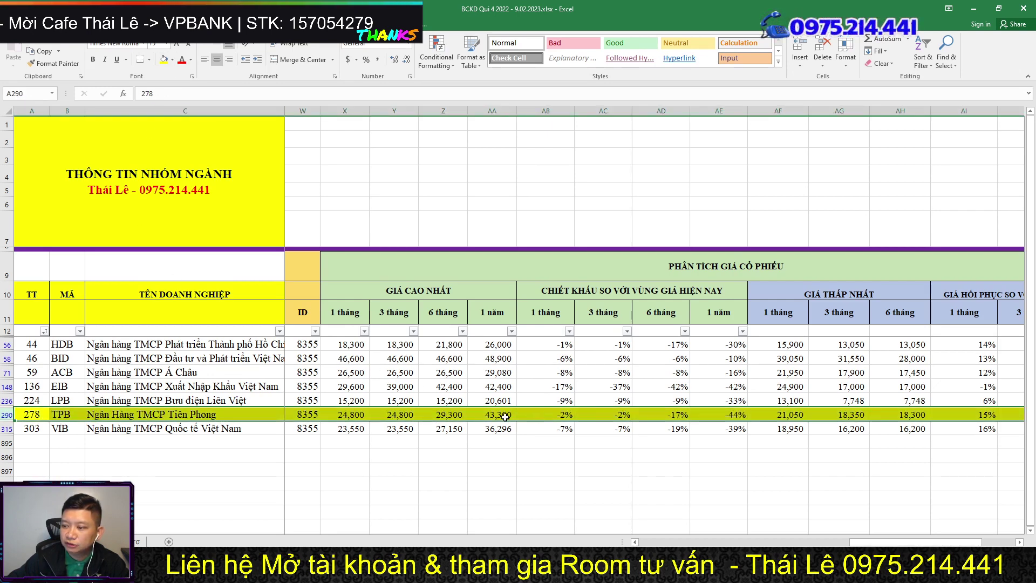
left_click(724, 417)
left_click_drag(869, 542, 902, 547)
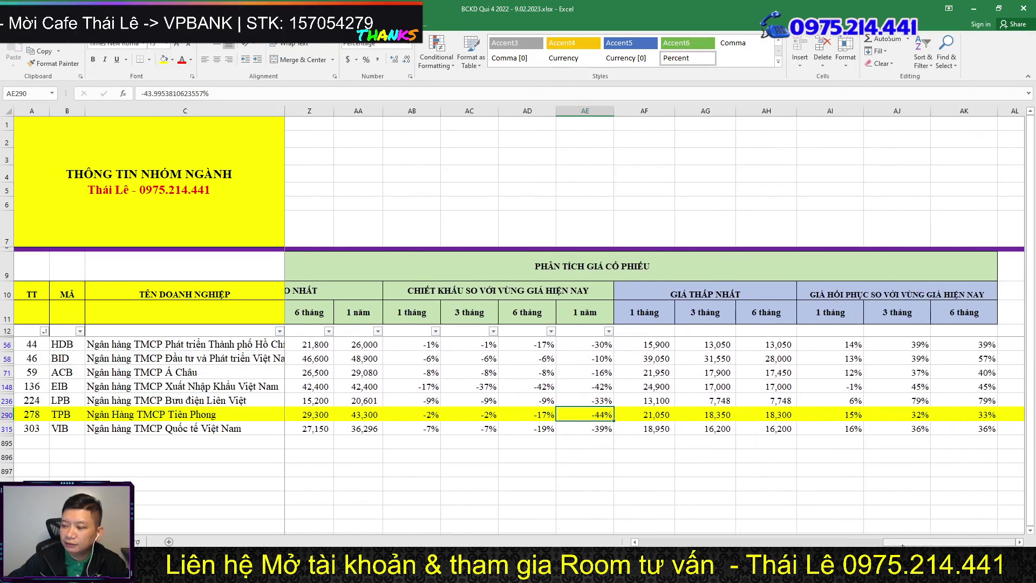
left_click(980, 417)
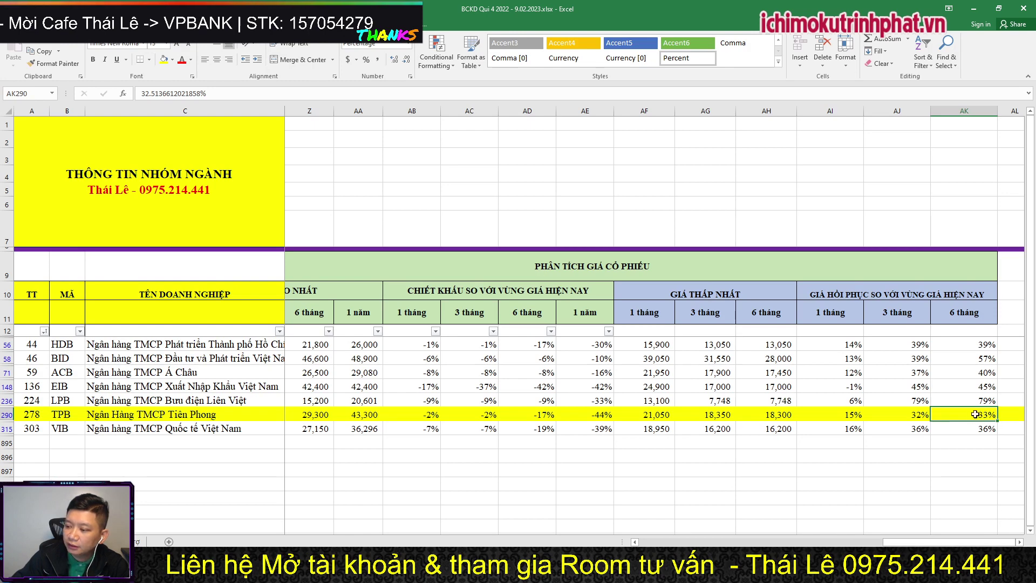
- Highlight the entire BID row in yellow and check its 1-year price discount and 6-month price recovery
left_click(25, 360)
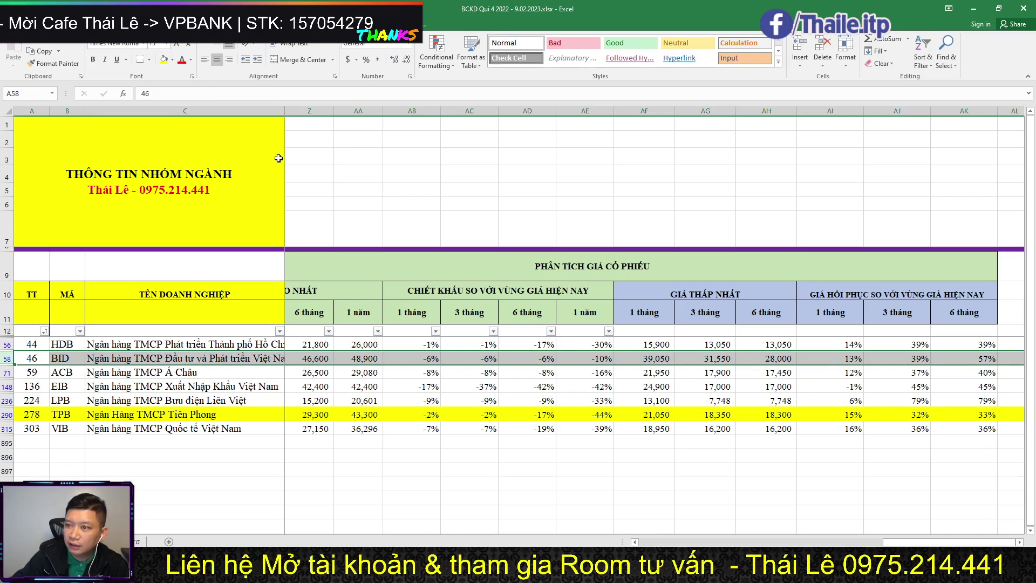
left_click(594, 371)
left_click(596, 356)
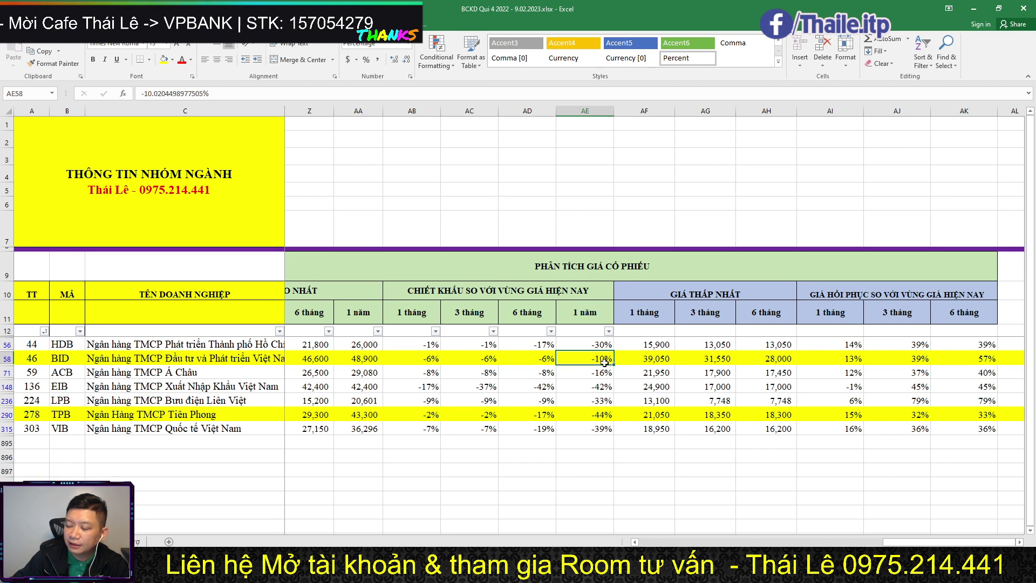
key("ctrl+Right")
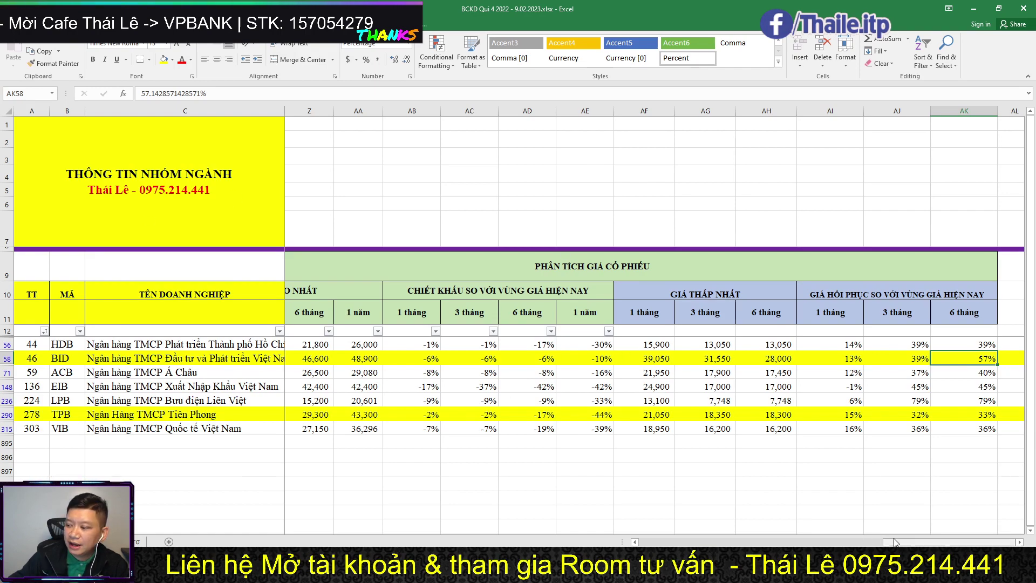
- Clear the filters from the Lũy kế 4 quý EPS column and the Lợi nhuận ròng +/- Cùng kỳ(%) column
left_click_drag(893, 541, 648, 541)
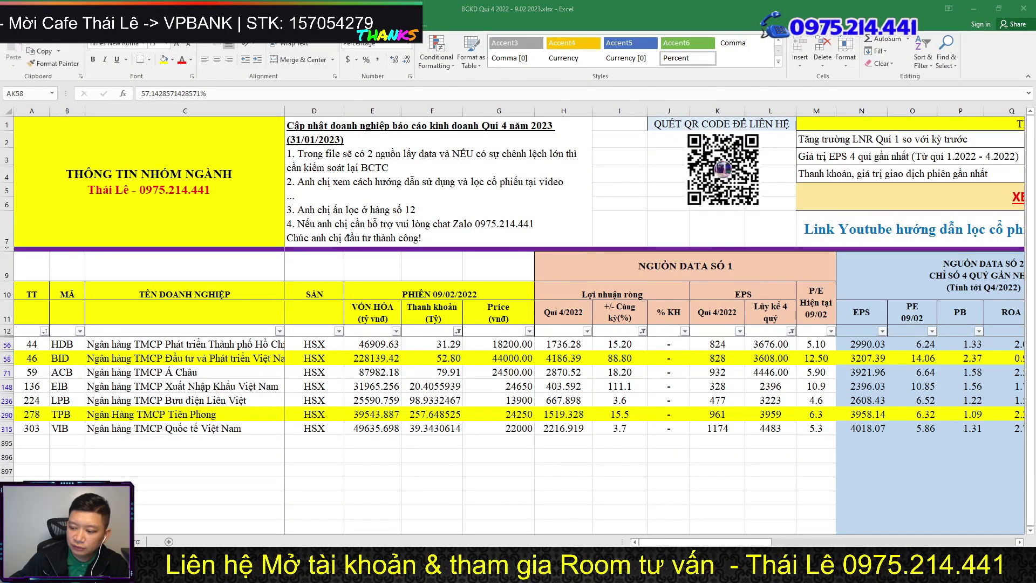
key("alt+Tab")
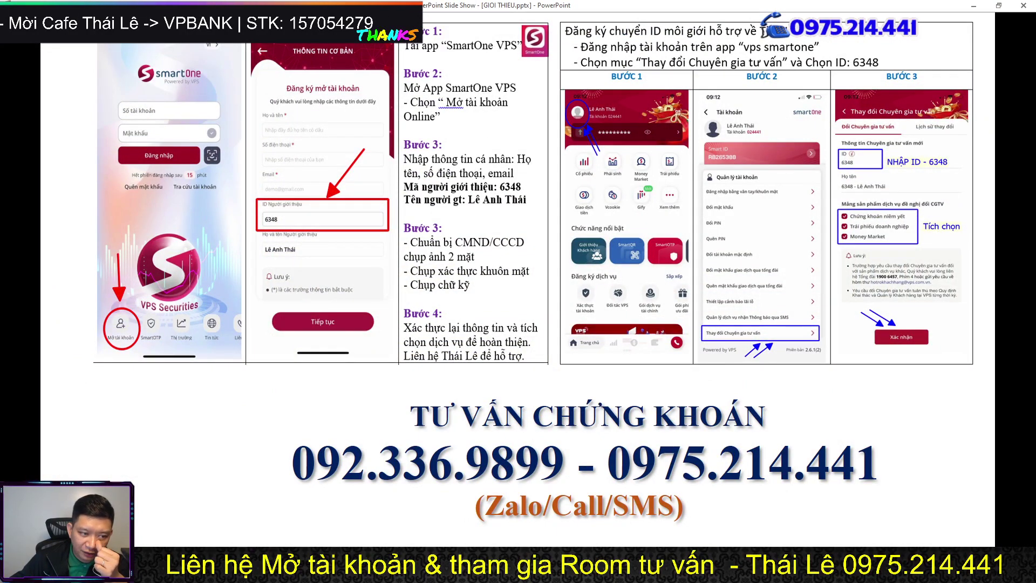
key("alt+Tab")
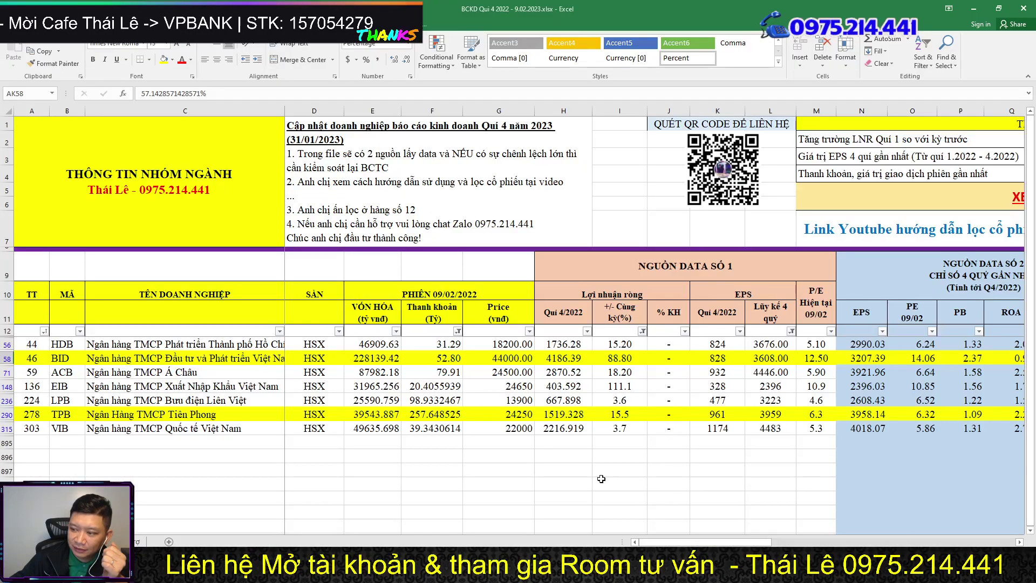
left_click(790, 331)
left_click(701, 383)
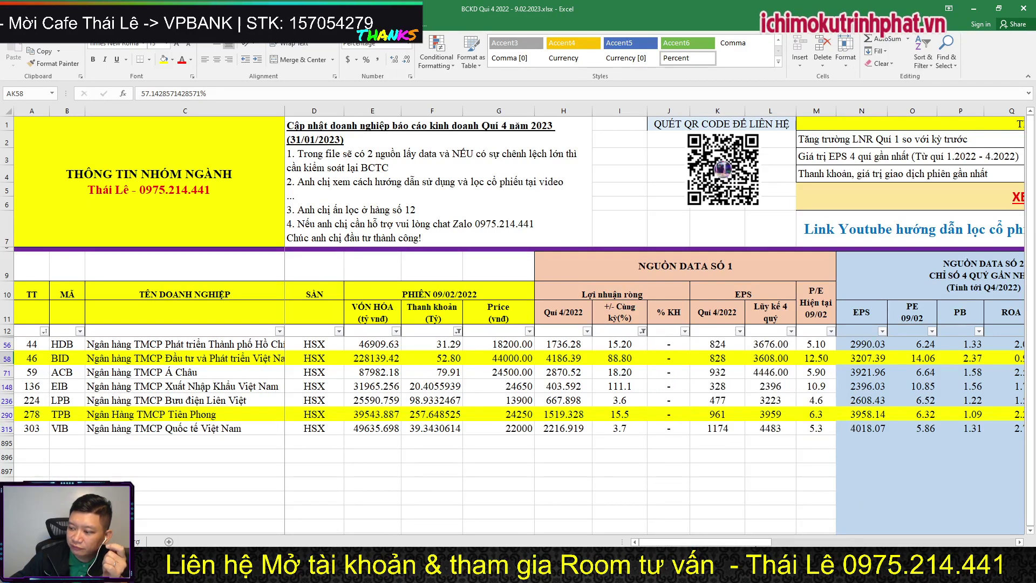
mouse_move(742, 542)
left_mouse_down()
mouse_move(766, 542)
mouse_move(742, 542)
left_mouse_up()
left_click(642, 331)
left_click(587, 382)
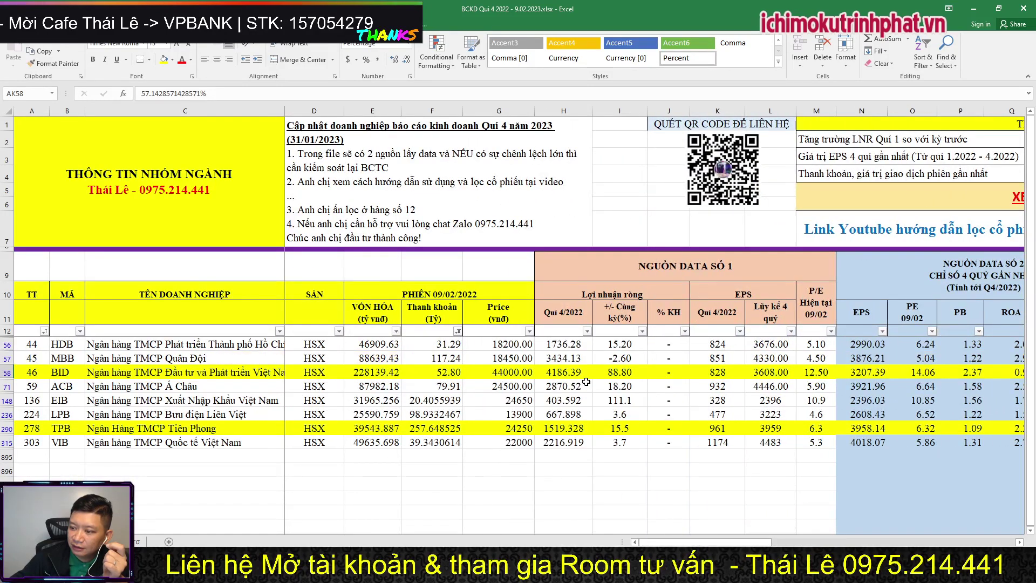
left_click(489, 405)
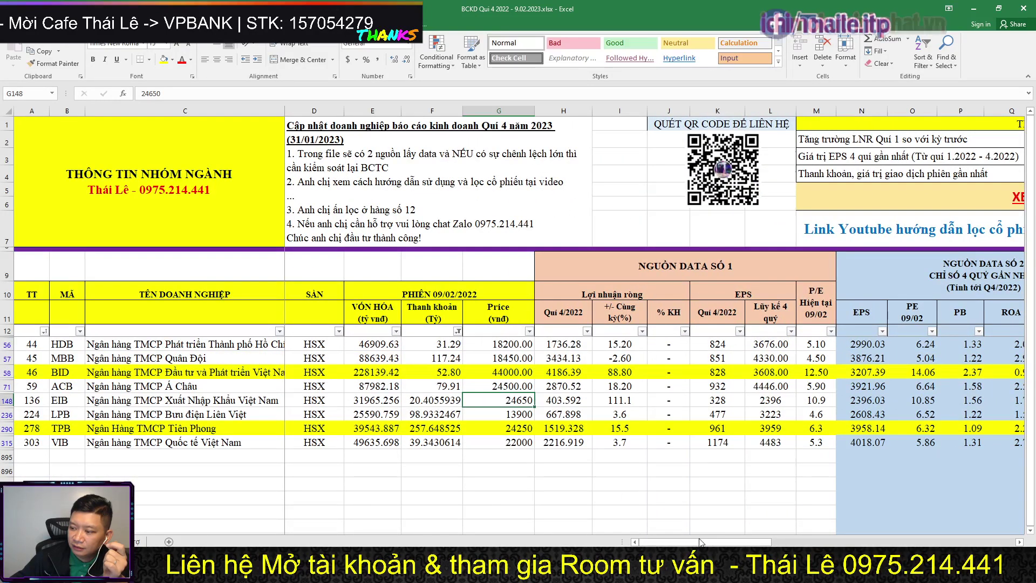
- Clear the filters from the Thanh khoản (Tỷ) and TÊN NGÀNH columns so all companies are listed
left_click(458, 331)
left_click(372, 383)
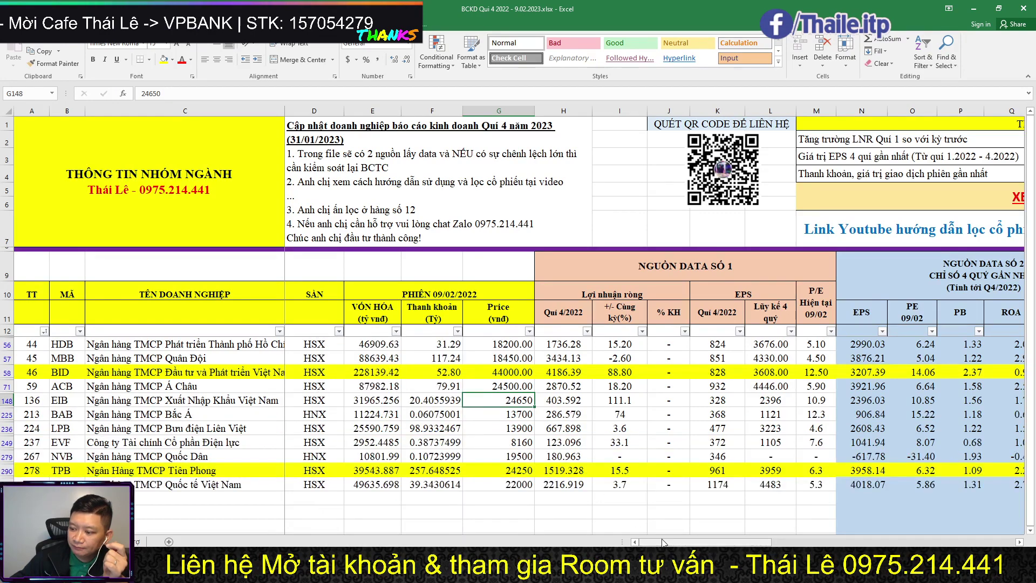
left_click_drag(663, 542, 613, 541)
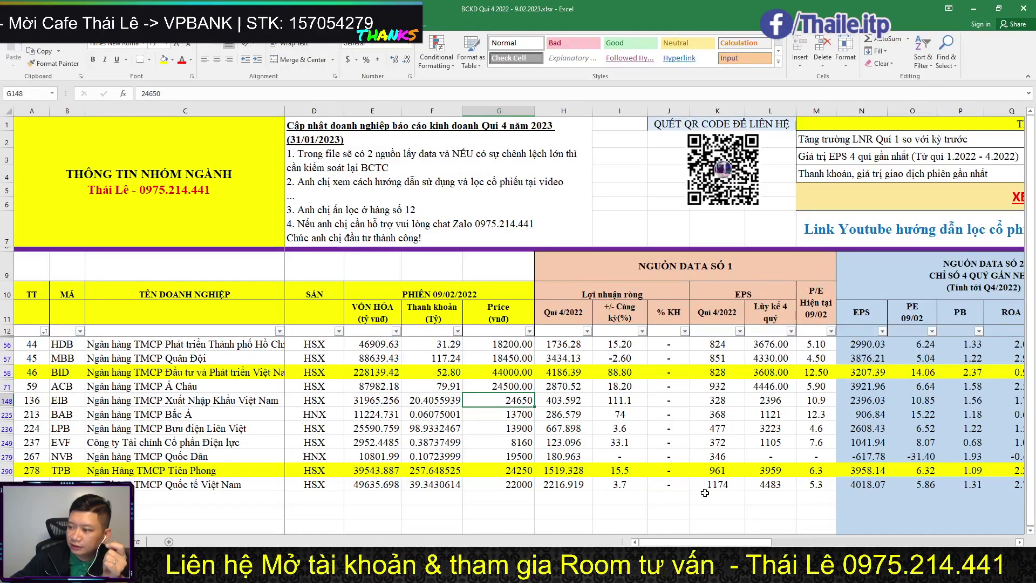
left_click_drag(683, 542, 833, 543)
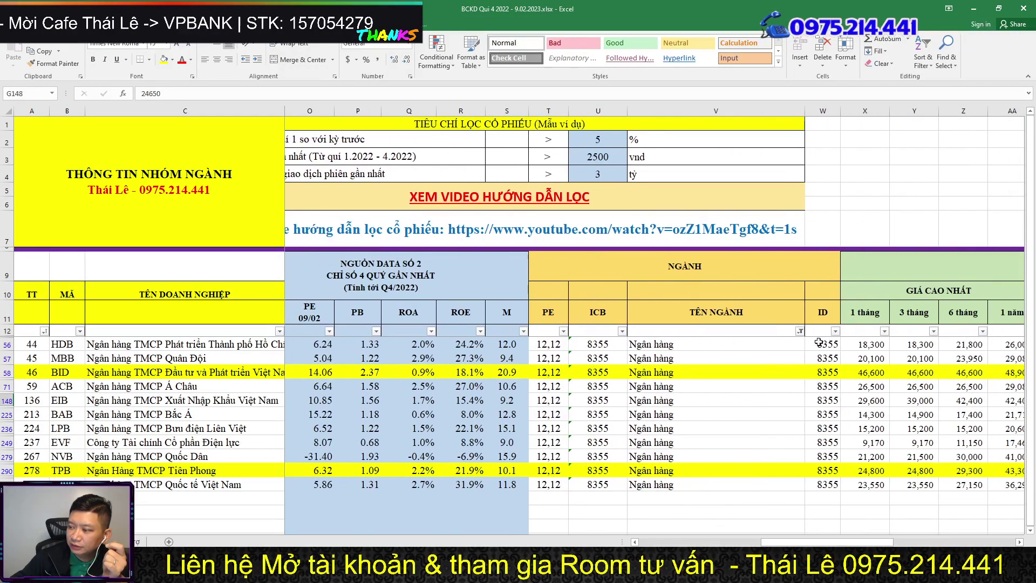
left_click(799, 330)
left_click(726, 394)
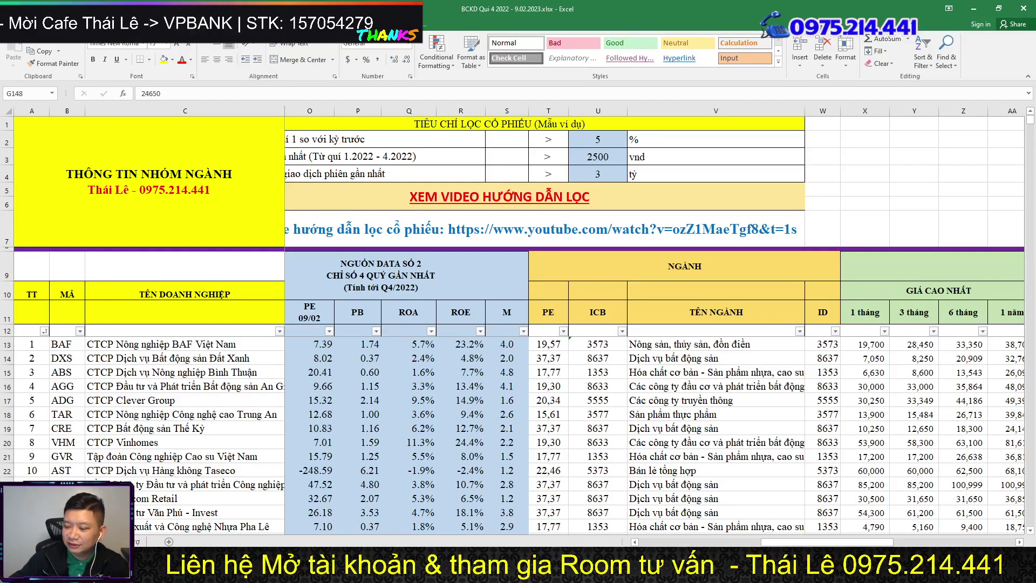
- Switch to the Zalo chat room, read the long-term outlook in the 09/02 market assessment, and return to the PowerPoint slide
key("alt+Tab")
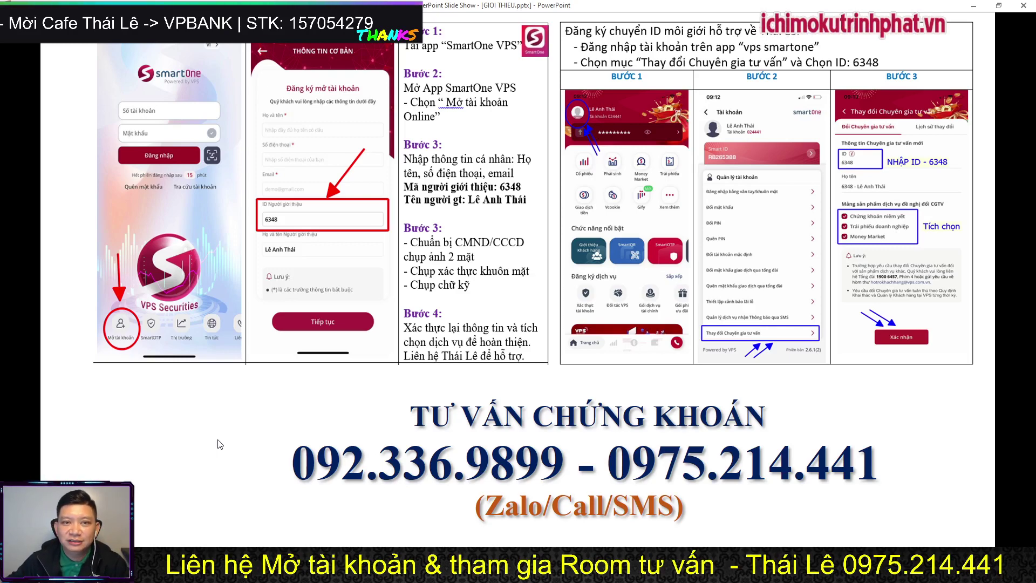
key("alt+Tab")
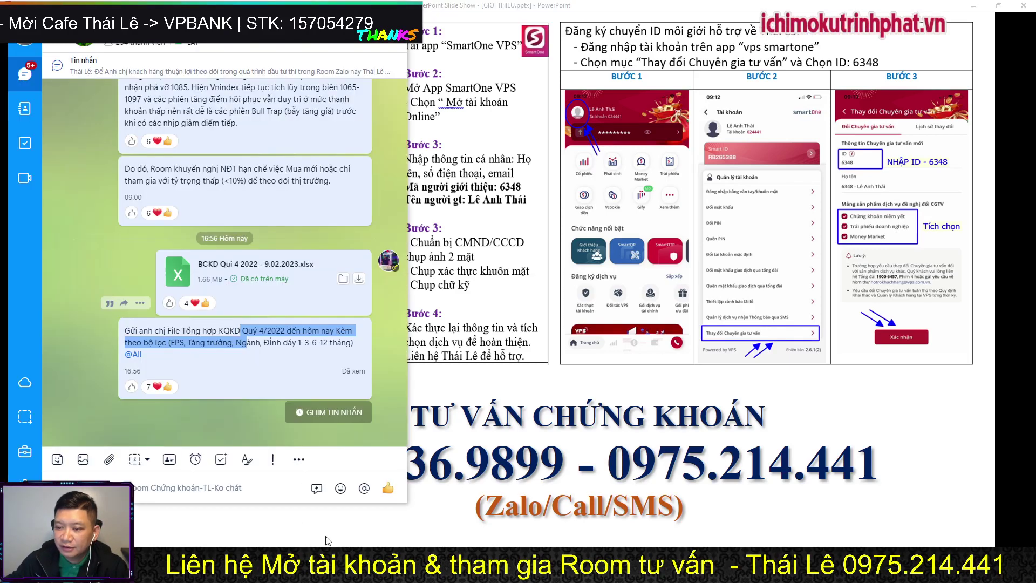
scroll(229, 250, "up", 3)
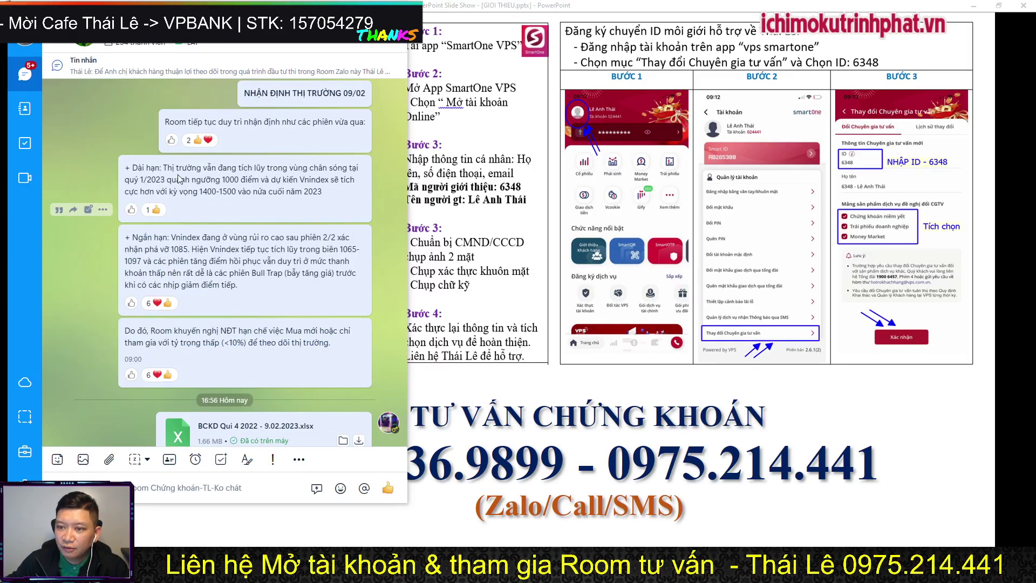
left_click_drag(176, 169, 260, 181)
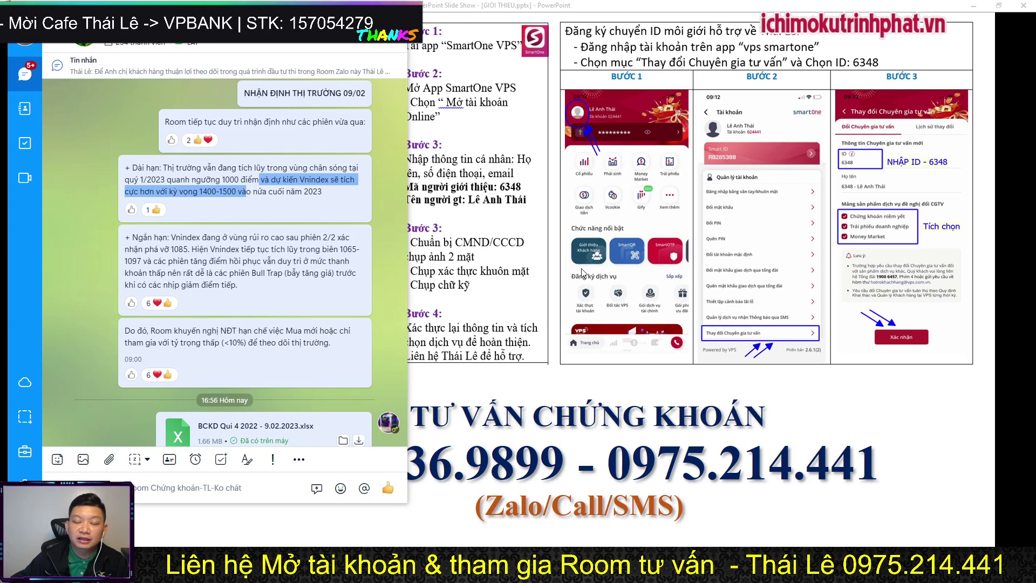
key("alt+Tab")
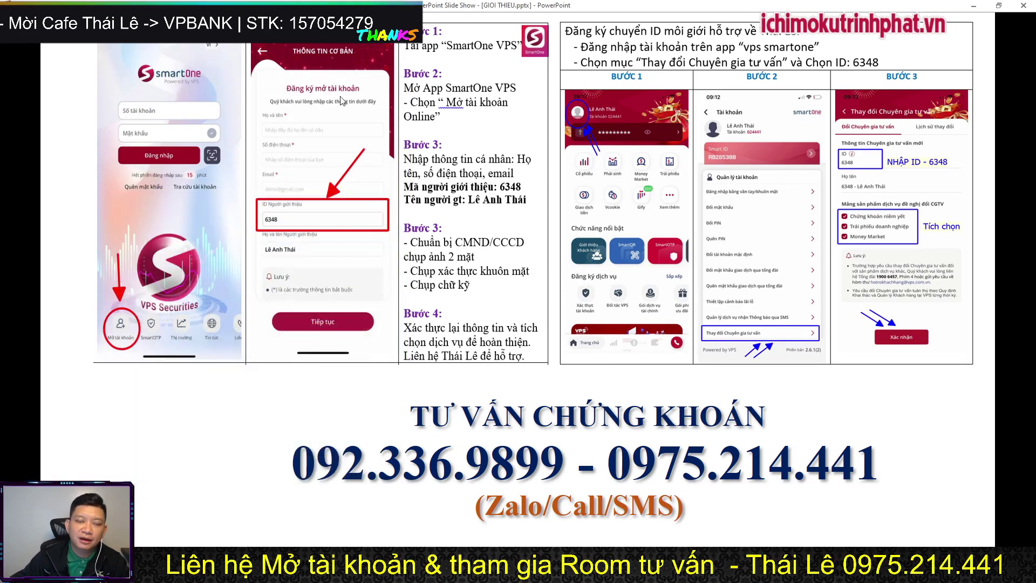